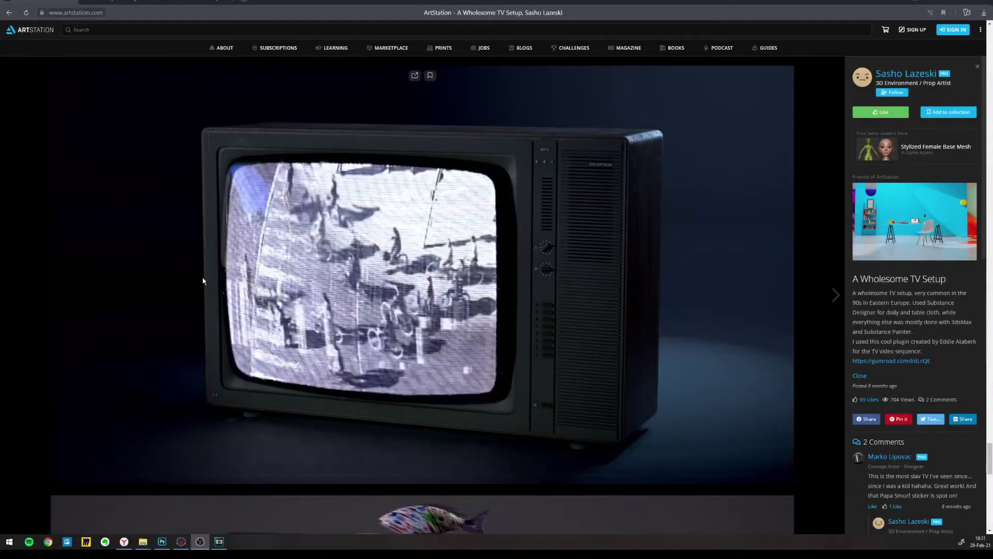
Pause the Wholesome TV Setup video at 0:07 and bring up the Staro Skopje Video folder
{"action": "mouse_move", "coordinate": [401, 272]}
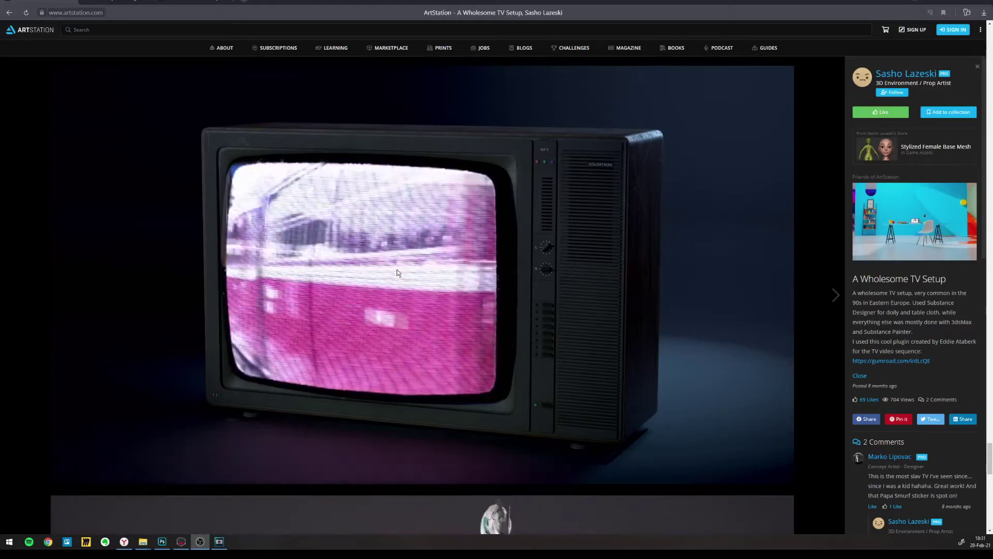
{"action": "mouse_move", "coordinate": [196, 3]}
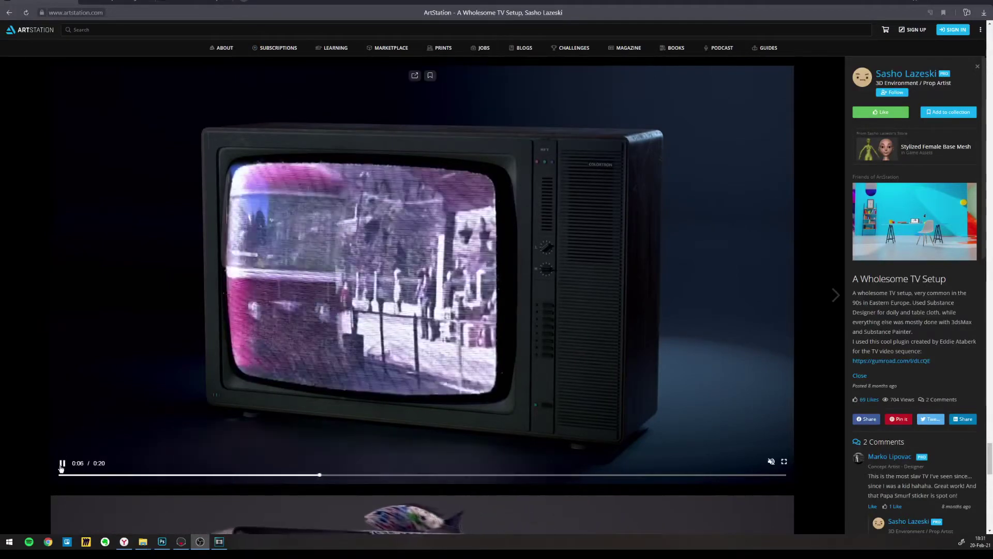
{"action": "left_click", "coordinate": [344, 317]}
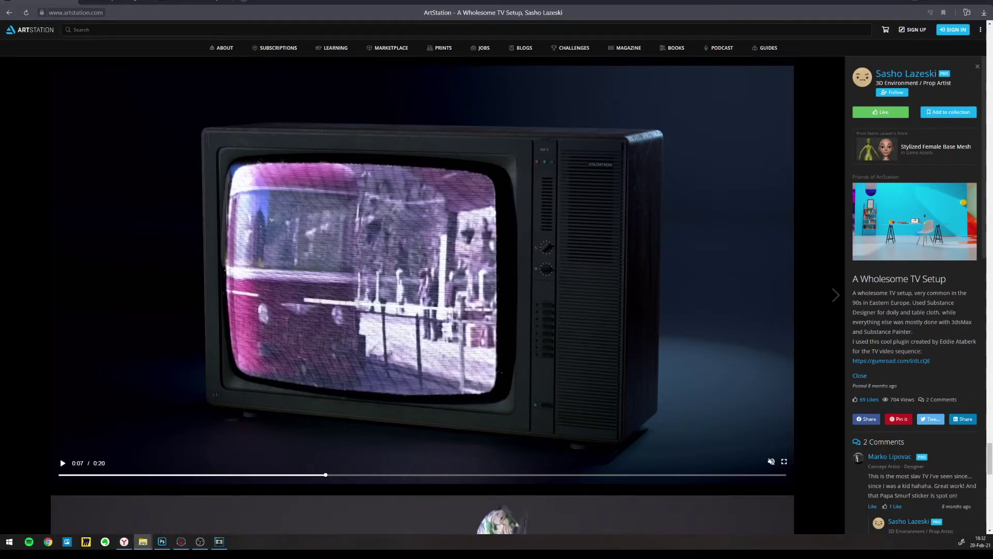
{"action": "key", "text": "alt+Tab"}
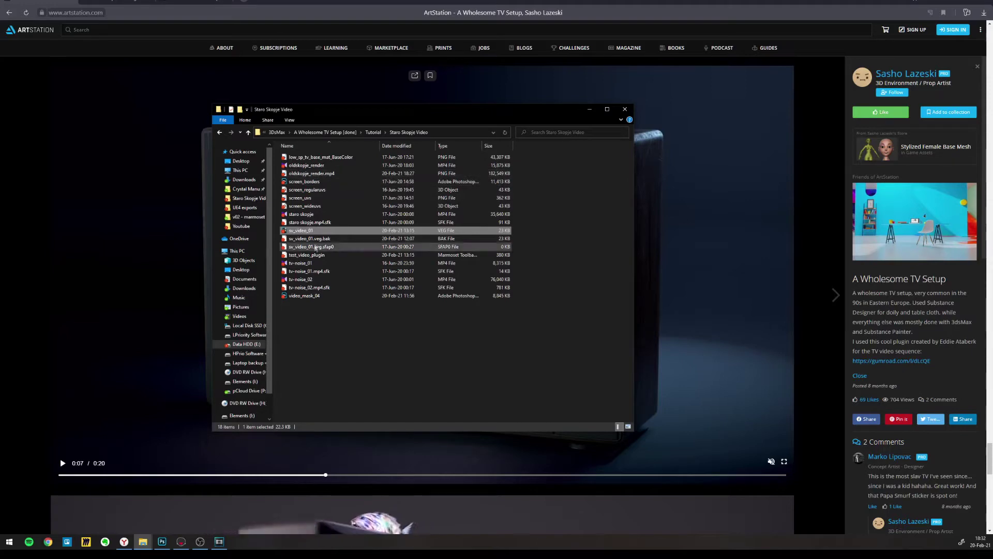
Play staro skopje.mp4 at lower volume, skip ahead to the cyclists scene, then close the player
{"action": "left_click", "coordinate": [319, 214]}
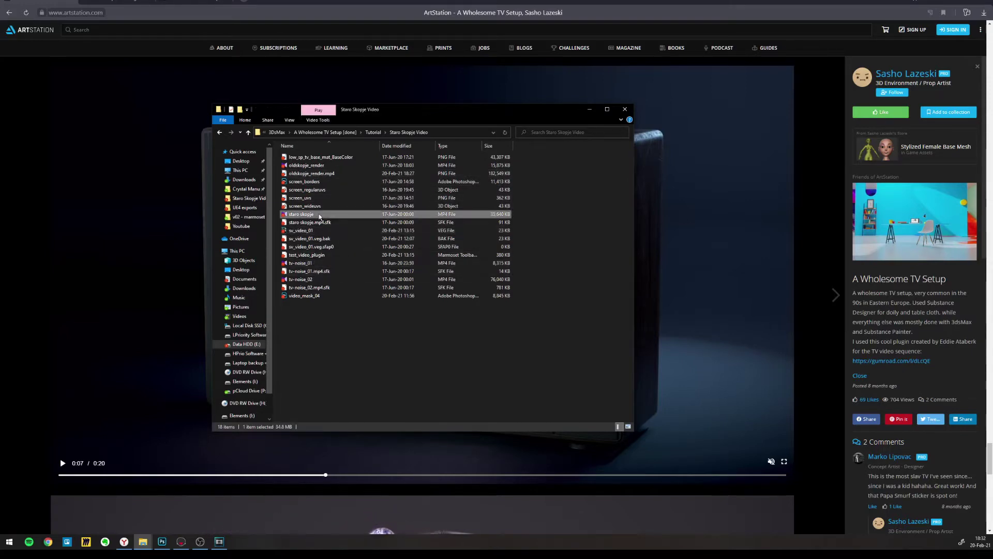
{"action": "double_click", "coordinate": [320, 215]}
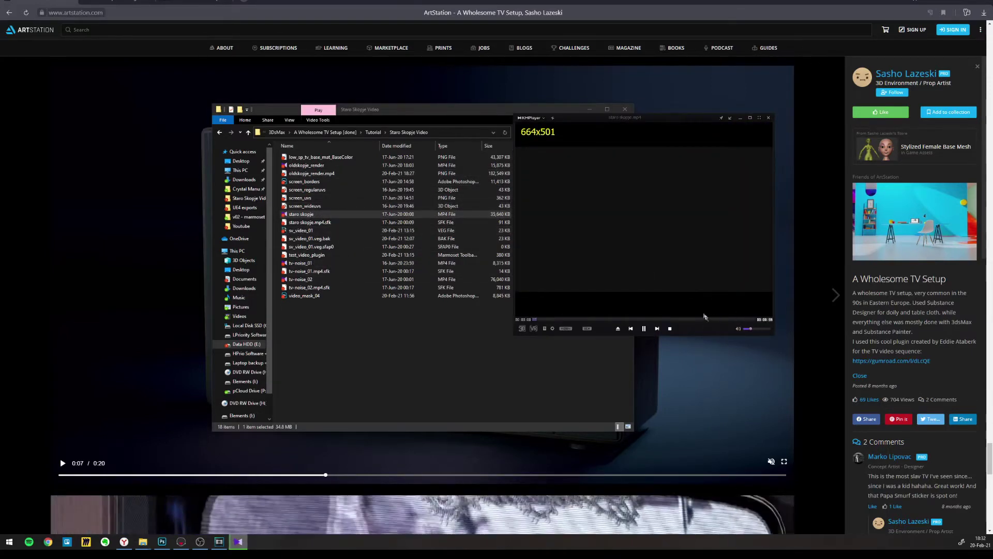
{"action": "left_click", "coordinate": [747, 329]}
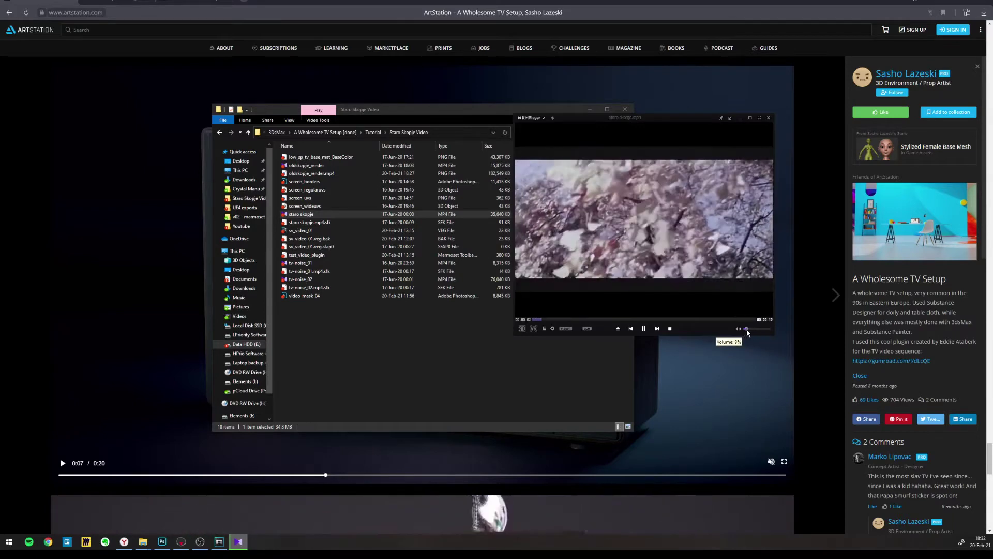
{"action": "left_click", "coordinate": [605, 319]}
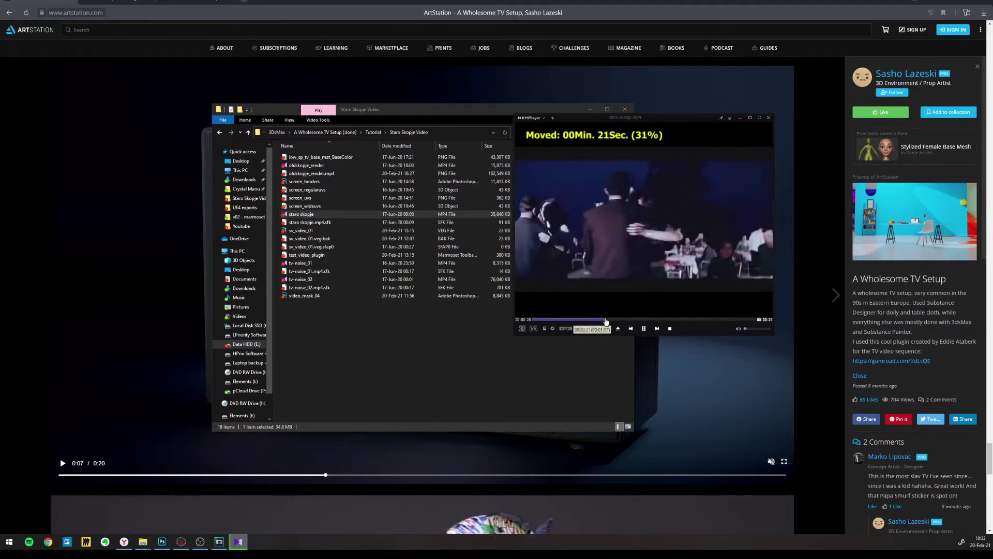
{"action": "left_click", "coordinate": [644, 320]}
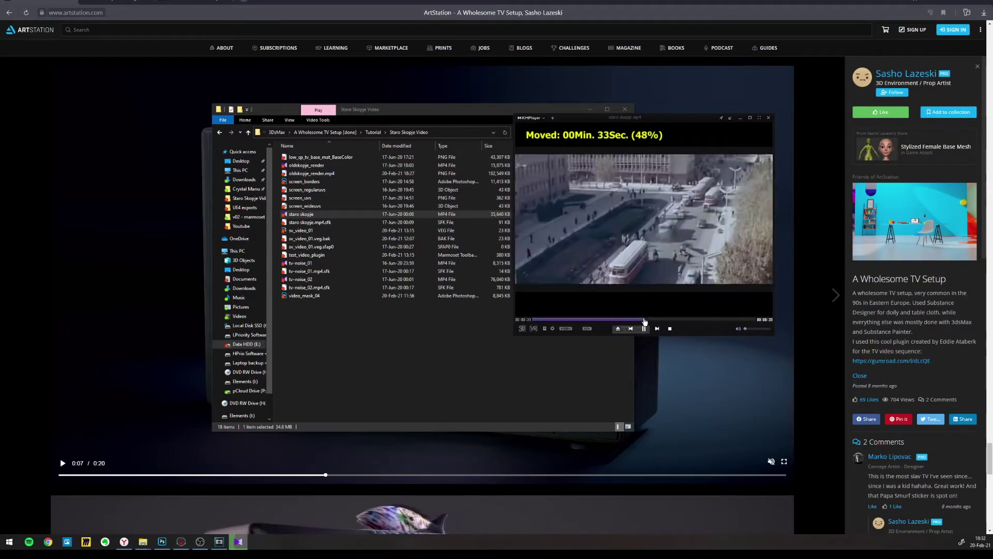
{"action": "left_click", "coordinate": [672, 319]}
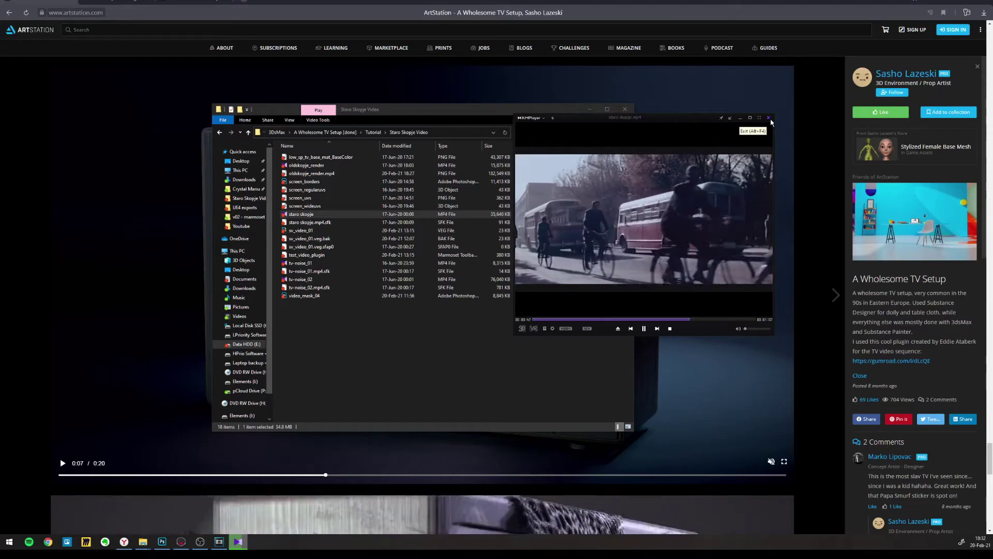
{"action": "left_click", "coordinate": [769, 120]}
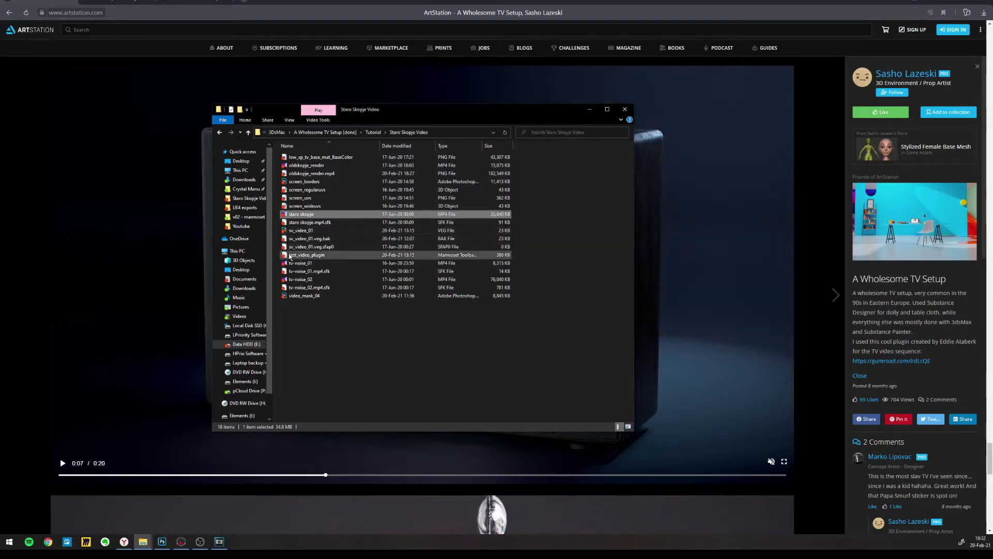
Play the tv-noise_01 clip muted, select tv-noise_02, and switch to the Vegas project
{"action": "left_click", "coordinate": [315, 262]}
{"action": "double_click", "coordinate": [319, 265]}
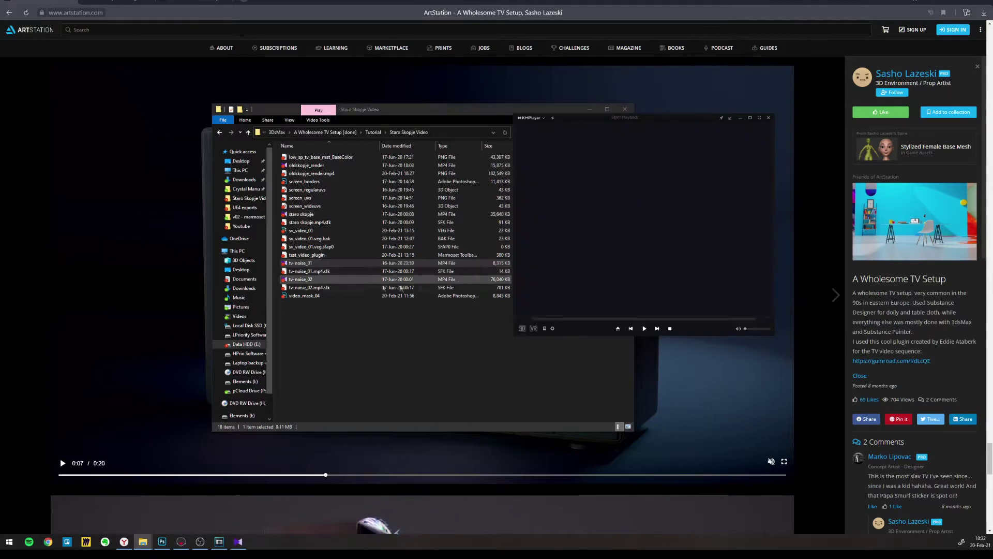
{"action": "left_click", "coordinate": [738, 328]}
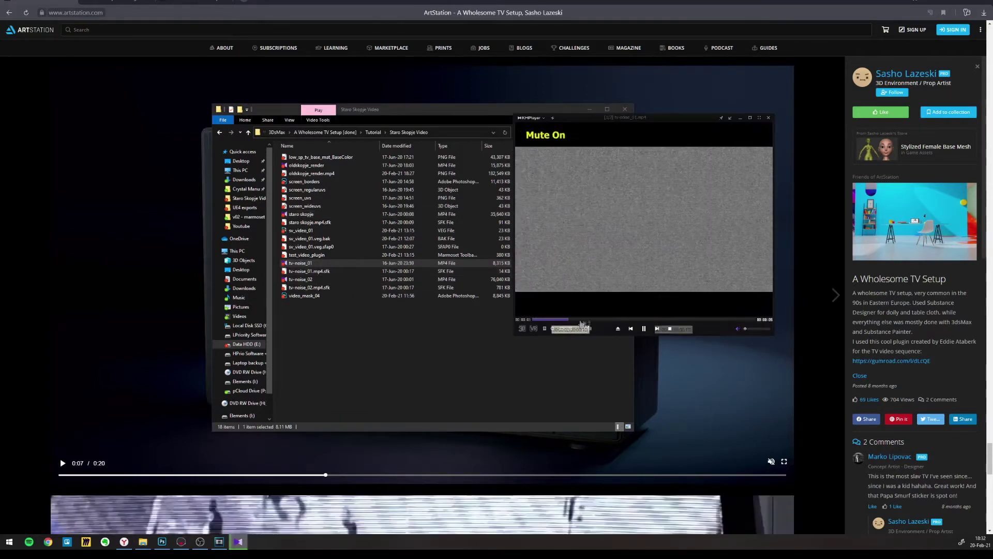
{"action": "left_click", "coordinate": [305, 279]}
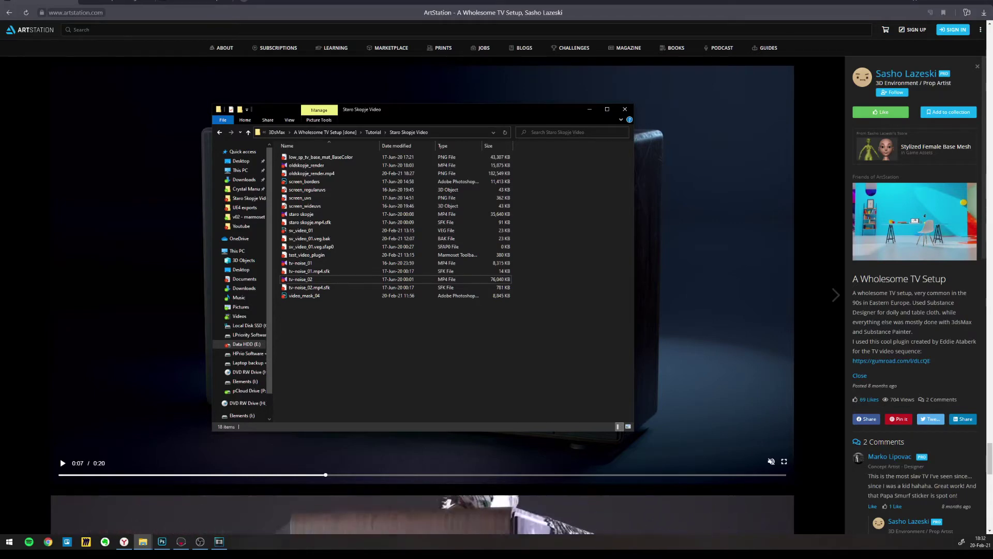
{"action": "key", "text": "alt+Tab"}
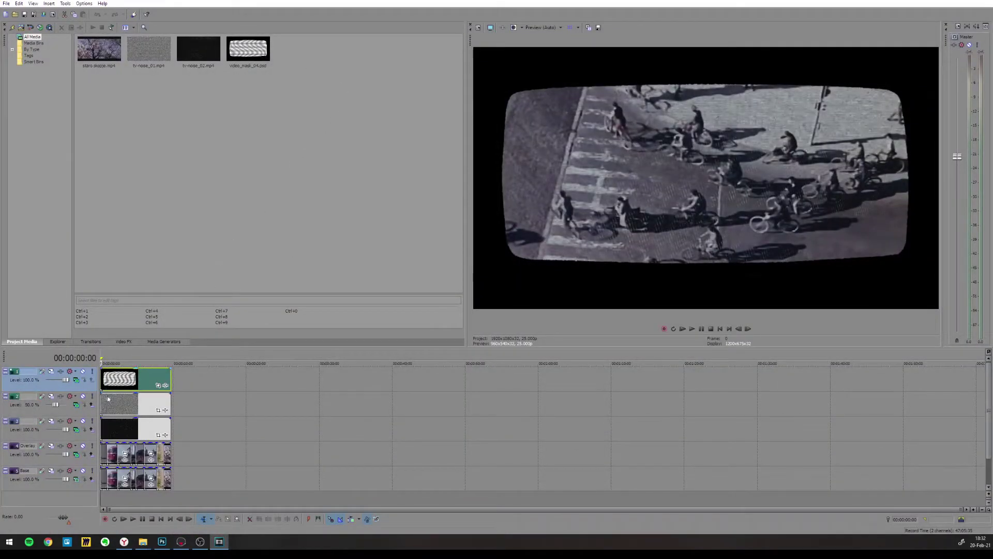
Mute tracks 3, 2 and the TV-screen mask track, then play back the raw Overlay footage
{"action": "left_click", "coordinate": [83, 421]}
{"action": "left_click", "coordinate": [83, 395]}
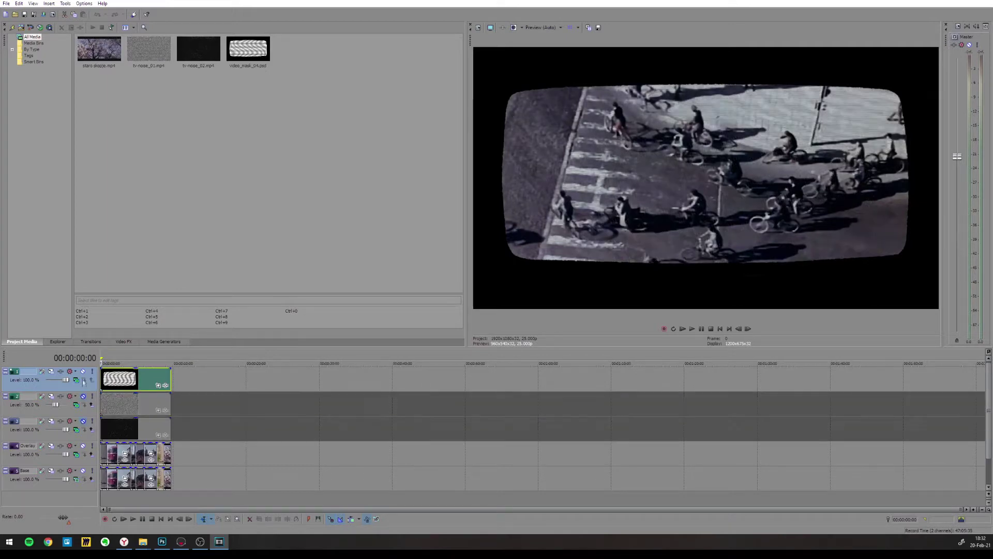
{"action": "left_click", "coordinate": [83, 371]}
{"action": "left_click", "coordinate": [101, 451]}
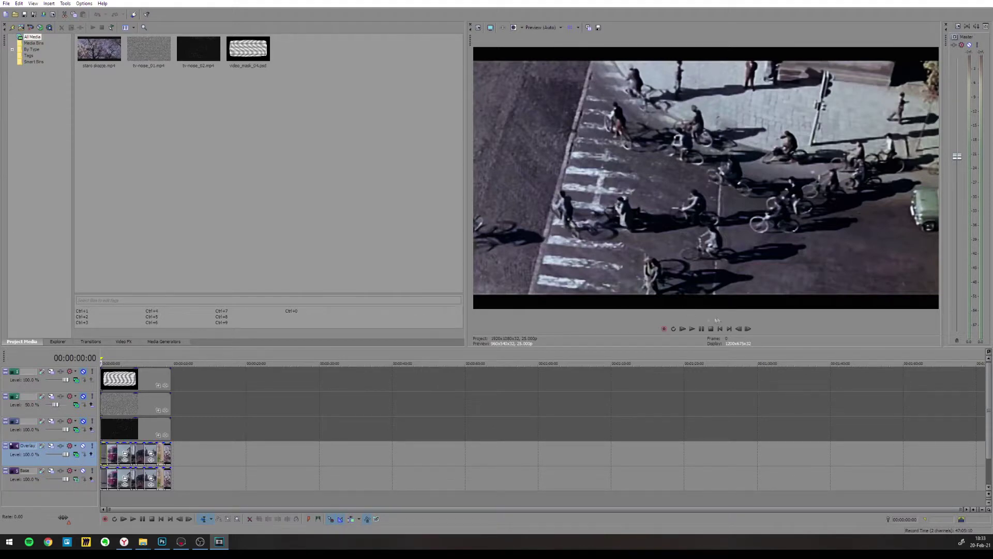
{"action": "left_click", "coordinate": [692, 328]}
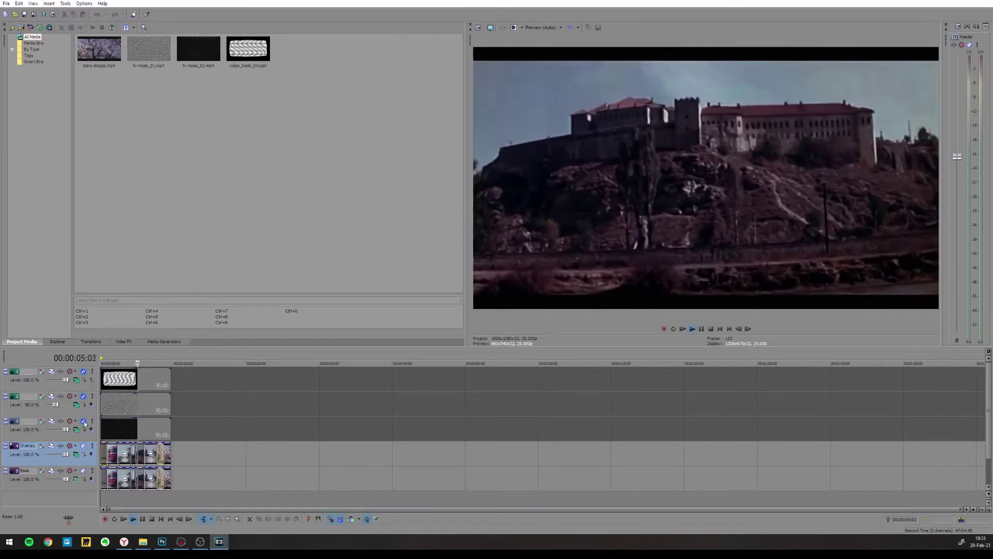
Restore the black, noise and TV-screen mask tracks, replaying from about four seconds in
{"action": "left_click", "coordinate": [83, 421]}
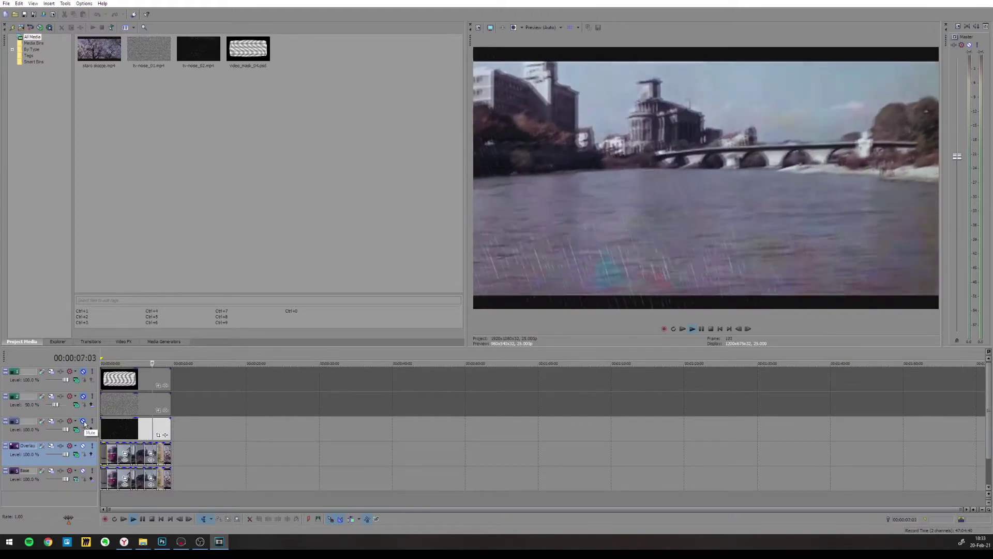
{"action": "left_click", "coordinate": [83, 396]}
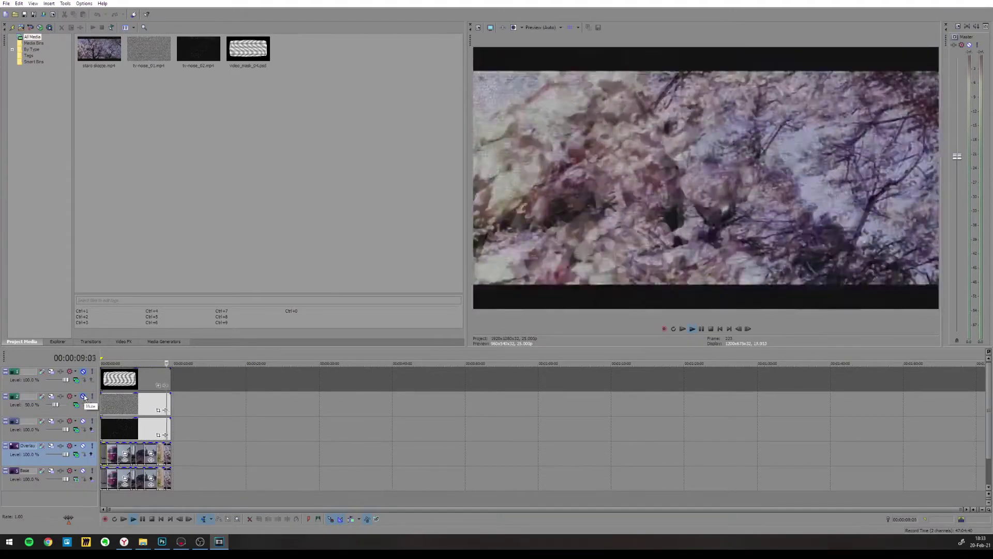
{"action": "left_click", "coordinate": [127, 356]}
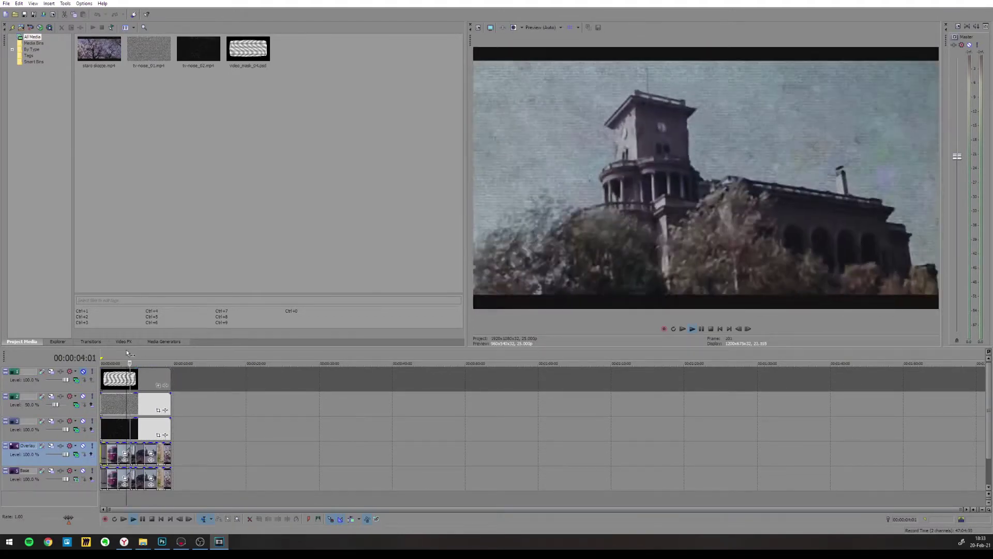
{"action": "left_click", "coordinate": [691, 329]}
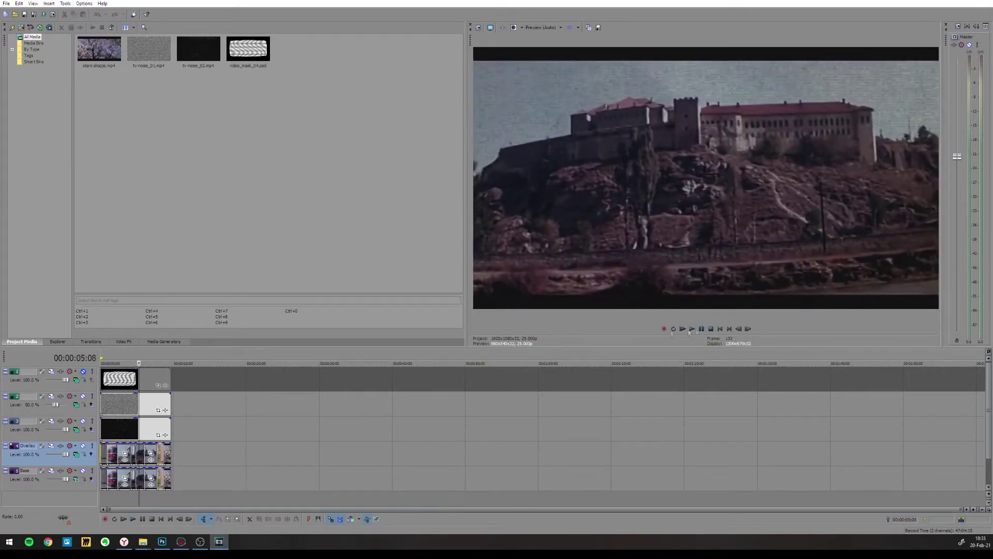
{"action": "left_click", "coordinate": [84, 372]}
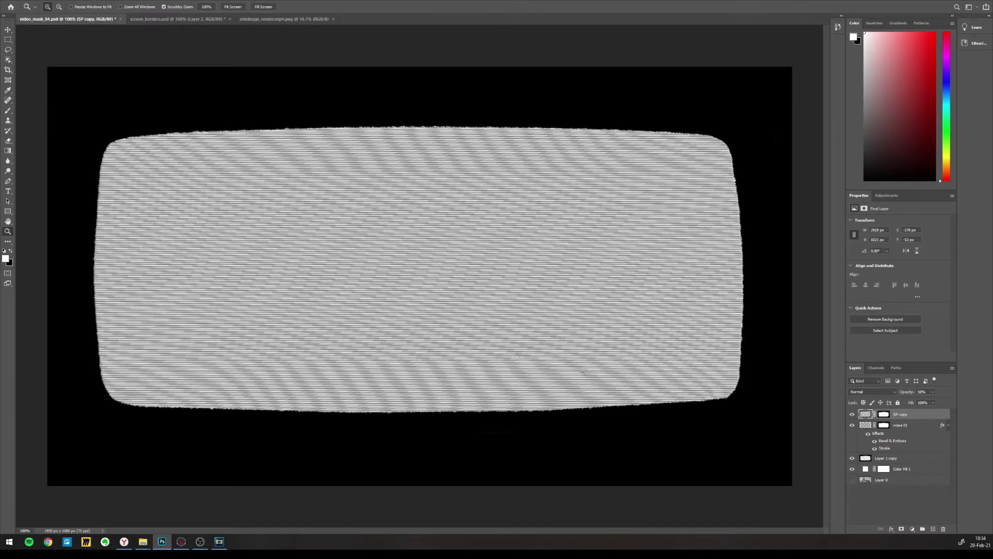
Leave the video_mask_04 scanline mask and switch to the TV scene in Marmoset Toolbag
{"action": "key", "text": "alt+Tab"}
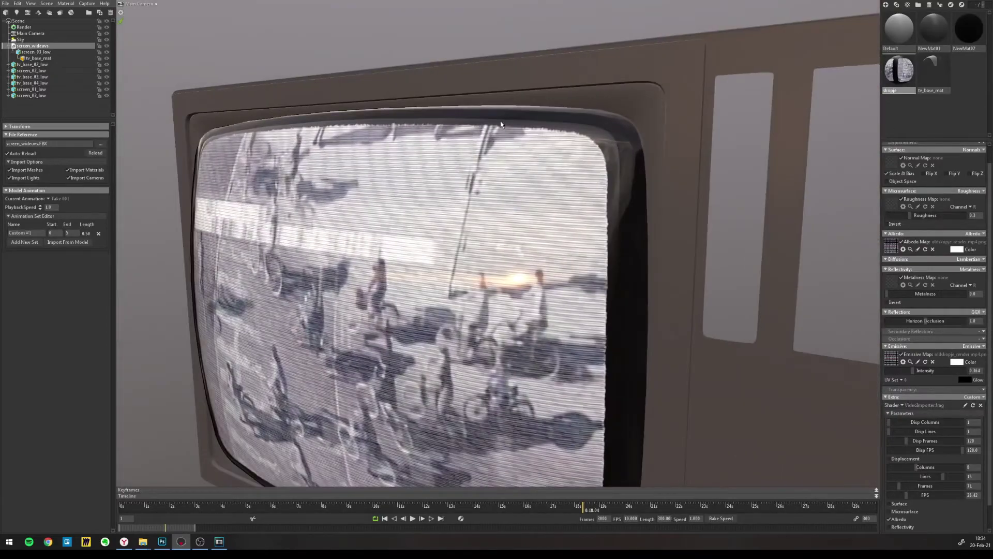
Orbit and zoom around the TV cabinet to inspect the noisy screen, then return to Photoshop
{"action": "left_click_drag", "start_coordinate": [600, 114], "coordinate": [647, 124]}
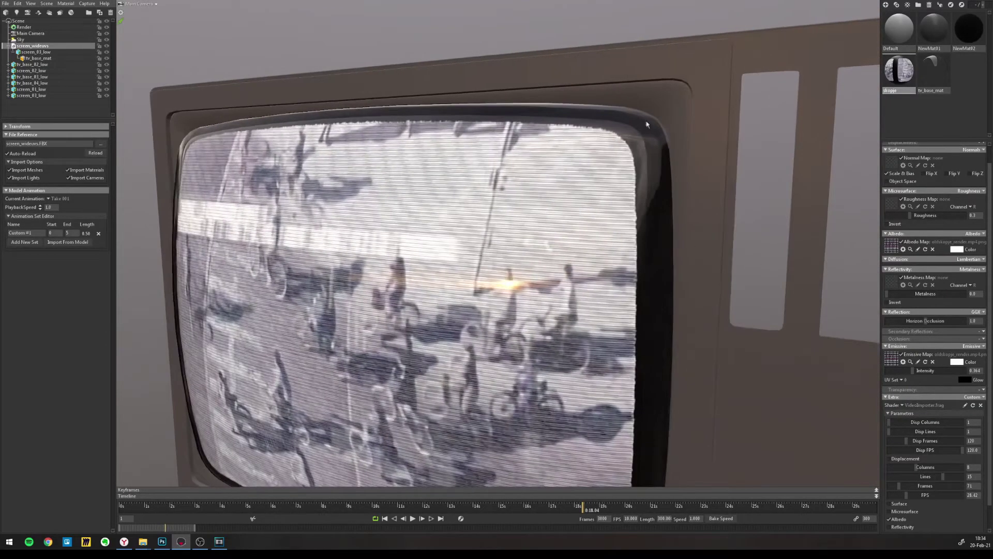
{"action": "scroll", "coordinate": [651, 207], "scroll_direction": "down", "scroll_amount": 5}
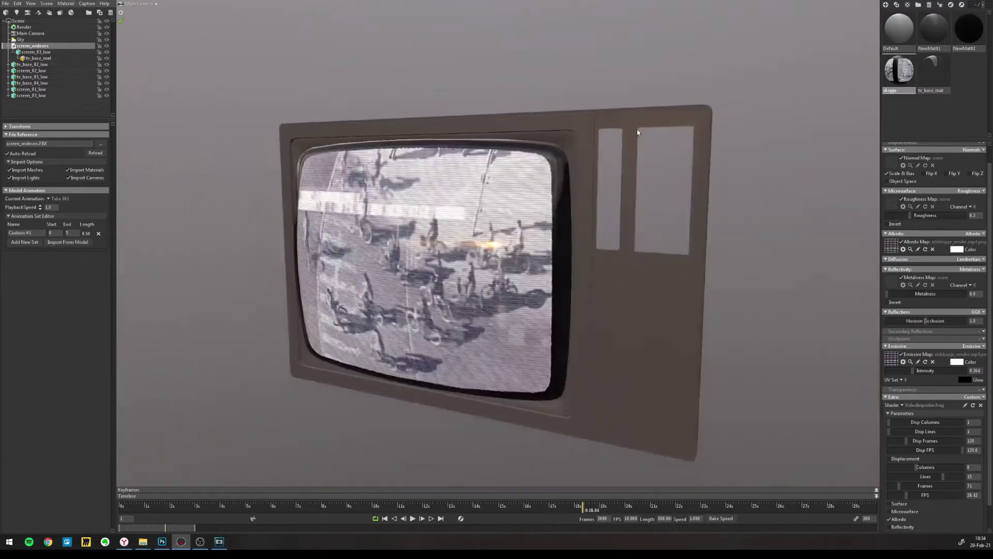
{"action": "left_click_drag", "start_coordinate": [645, 170], "coordinate": [627, 140]}
{"action": "scroll", "coordinate": [628, 148], "scroll_direction": "up", "scroll_amount": 3}
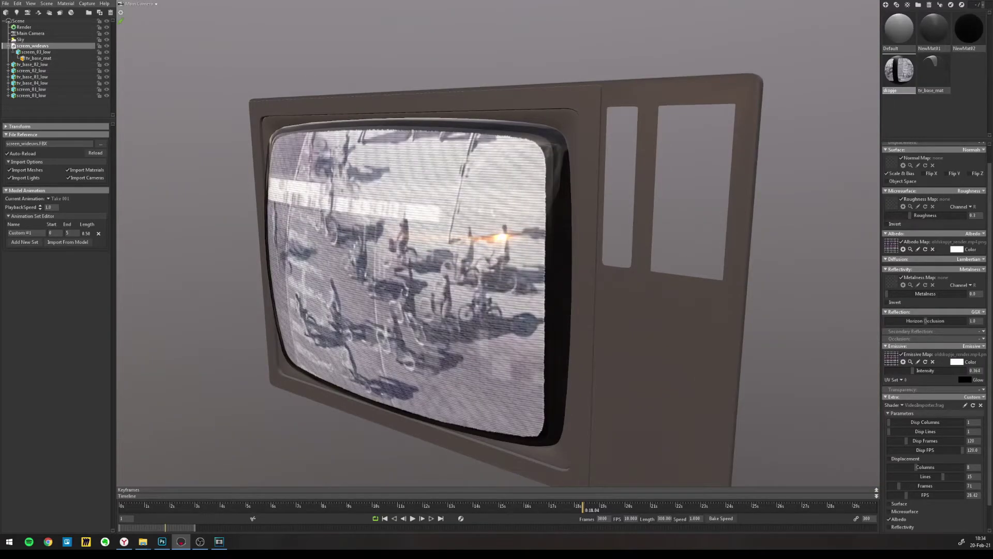
{"action": "key", "text": "alt+Tab"}
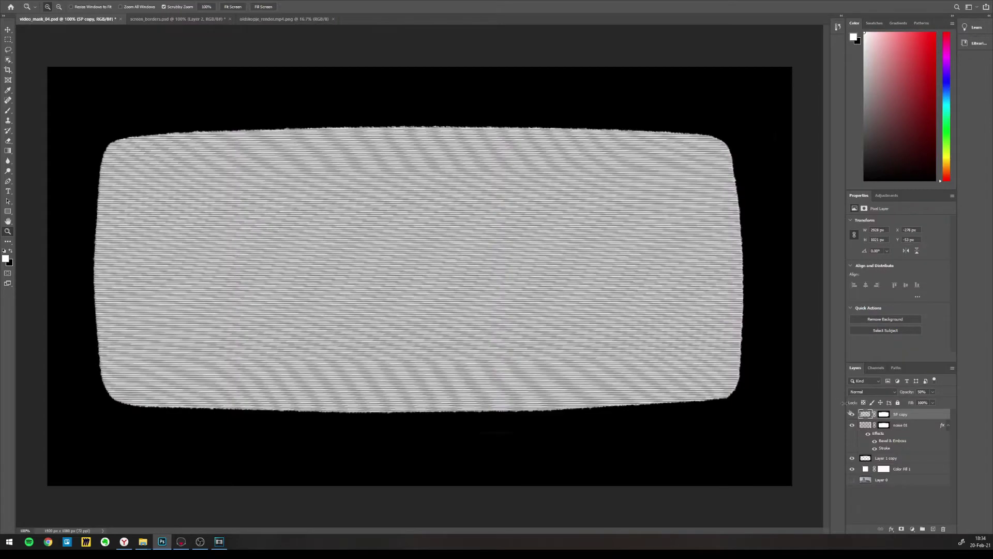
{"action": "left_click", "coordinate": [852, 459], "text": "alt"}
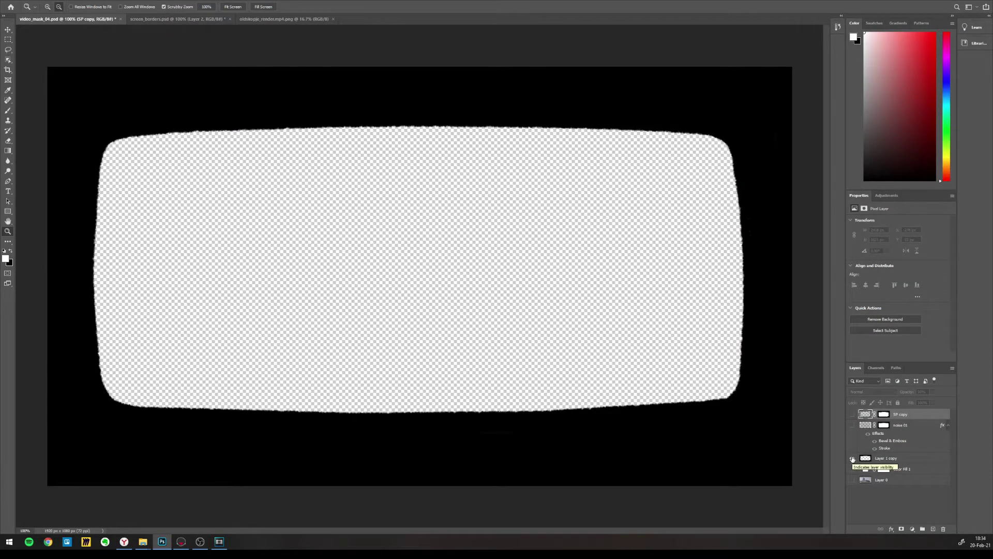
{"action": "left_click", "coordinate": [853, 458], "text": "alt"}
{"action": "left_click", "coordinate": [852, 425]}
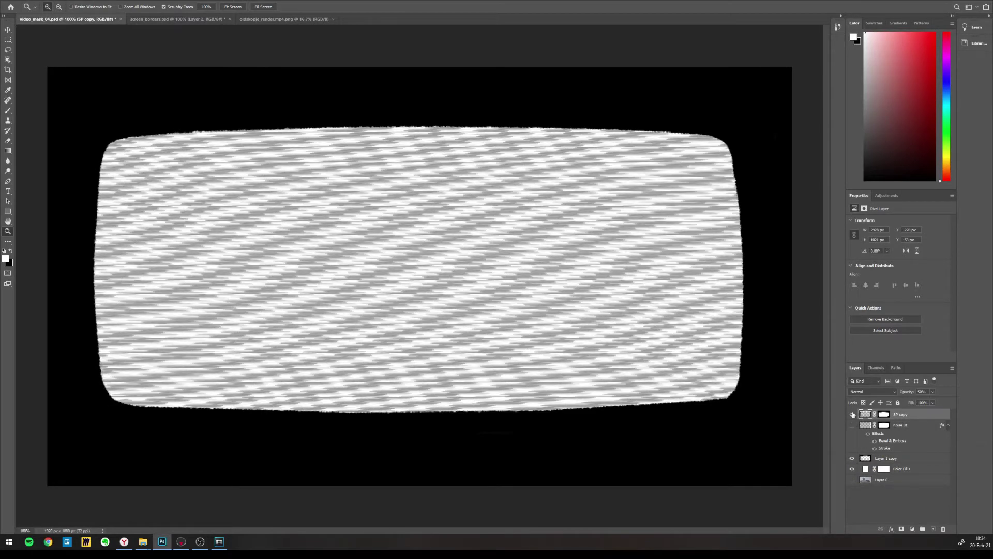
{"action": "left_click", "coordinate": [852, 413]}
{"action": "left_click", "coordinate": [852, 425]}
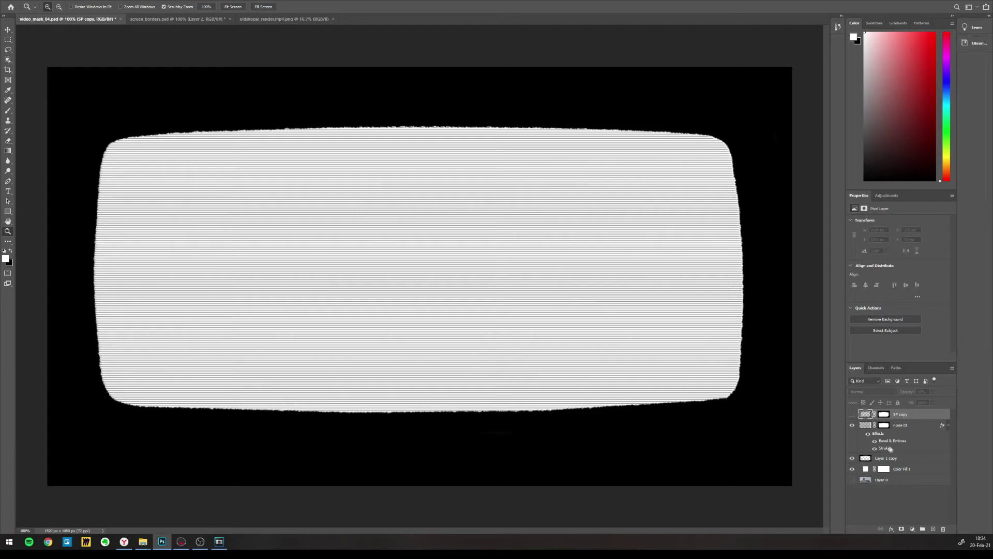
{"action": "left_click", "coordinate": [852, 415]}
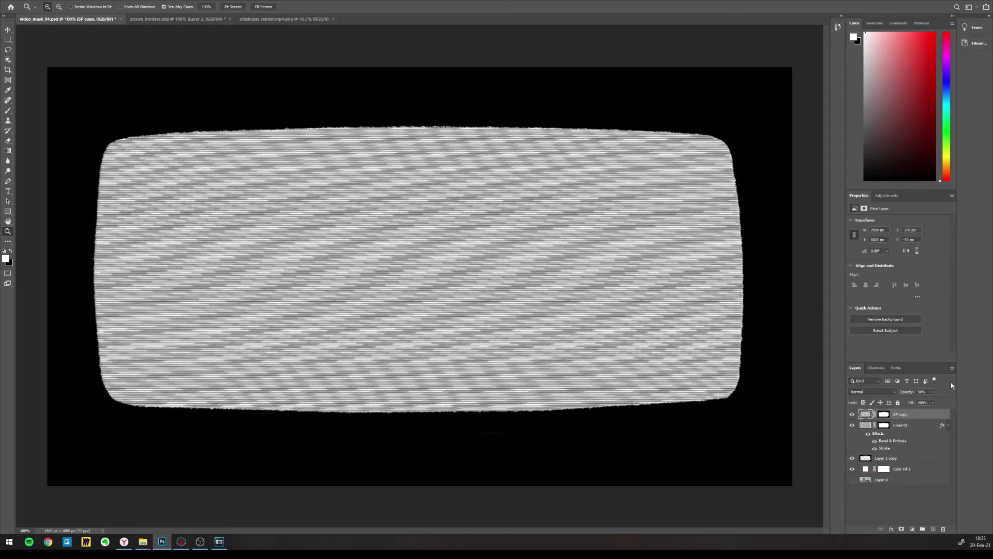
{"action": "left_click", "coordinate": [865, 425]}
{"action": "left_click", "coordinate": [867, 415]}
{"action": "left_click", "coordinate": [864, 425]}
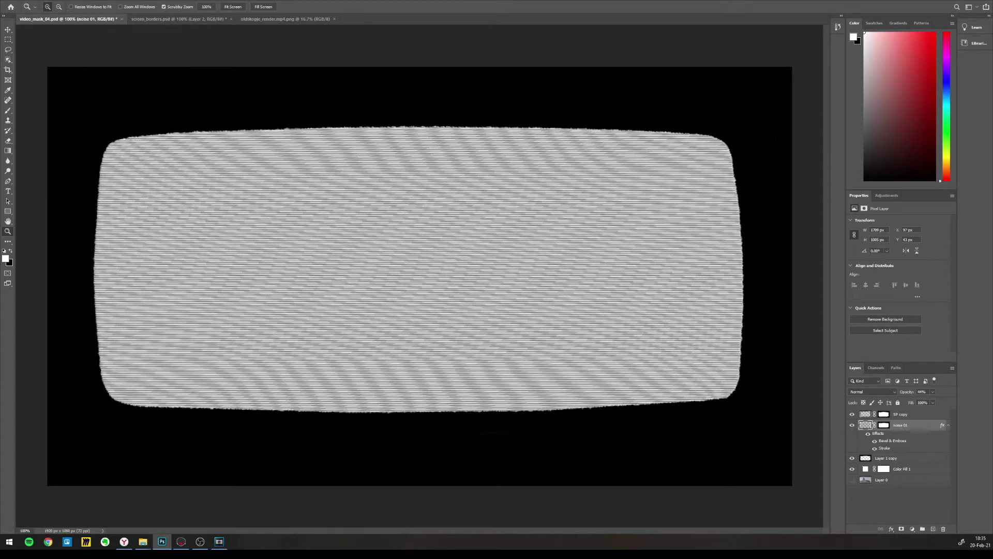
{"action": "left_click", "coordinate": [166, 22]}
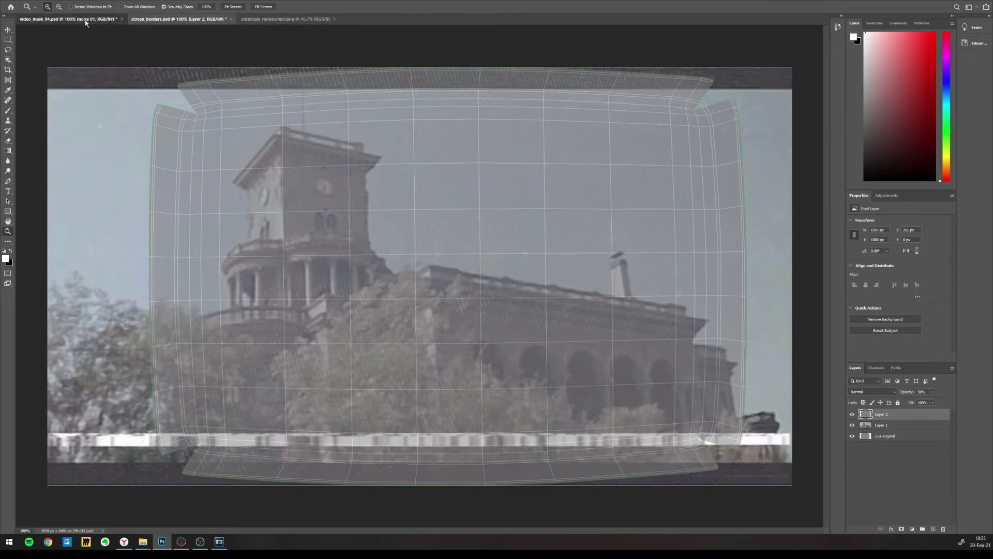
Flip through the video_mask_04 and screen_borders documents, ending on the oldskopje_render.mp4.png frame sheet
{"action": "left_click", "coordinate": [86, 19]}
{"action": "left_click", "coordinate": [176, 19]}
{"action": "left_click", "coordinate": [267, 18]}
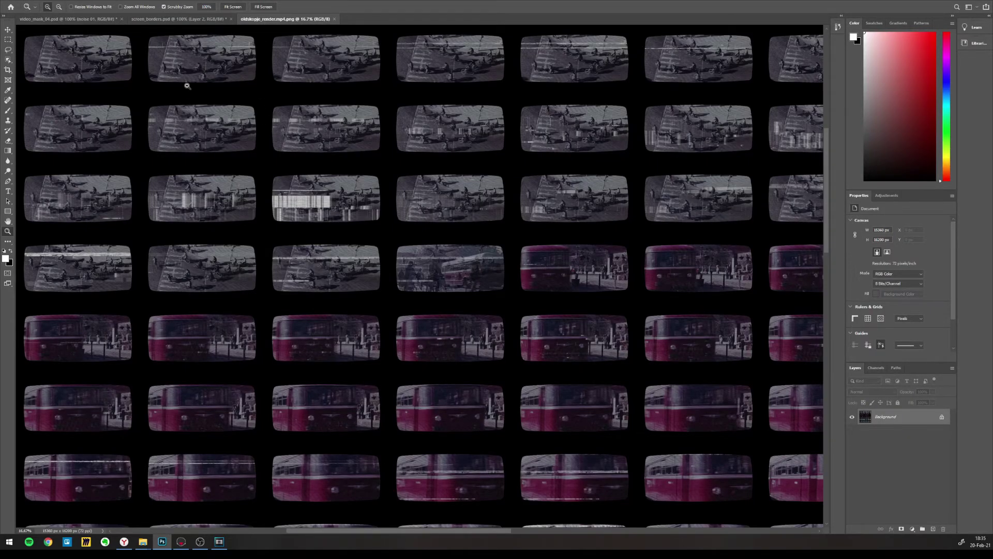
Pan over the oldskopje_render frame grid, then go back to the video_mask_04 document
{"action": "left_click_drag", "start_coordinate": [187, 86], "coordinate": [220, 140]}
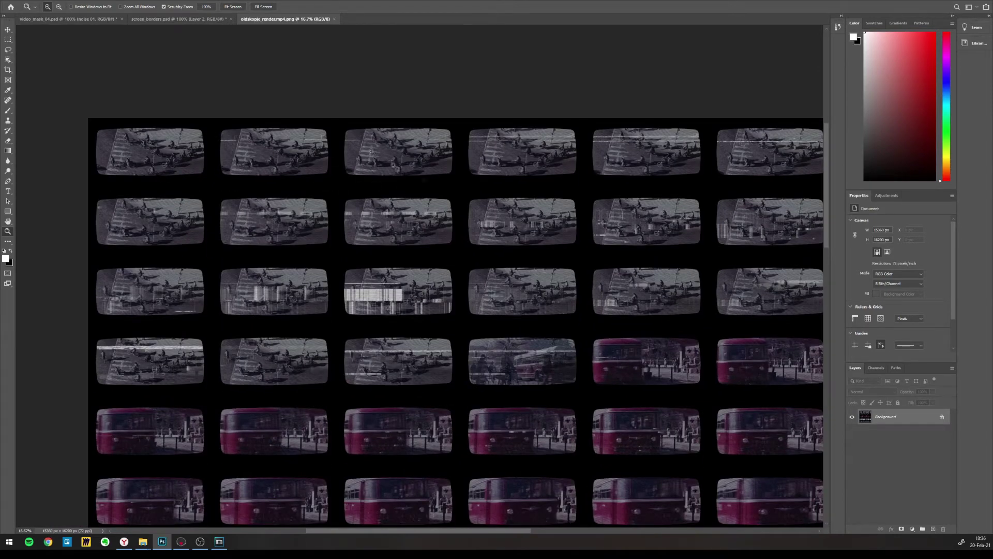
{"action": "left_click_drag", "start_coordinate": [459, 277], "coordinate": [392, 214]}
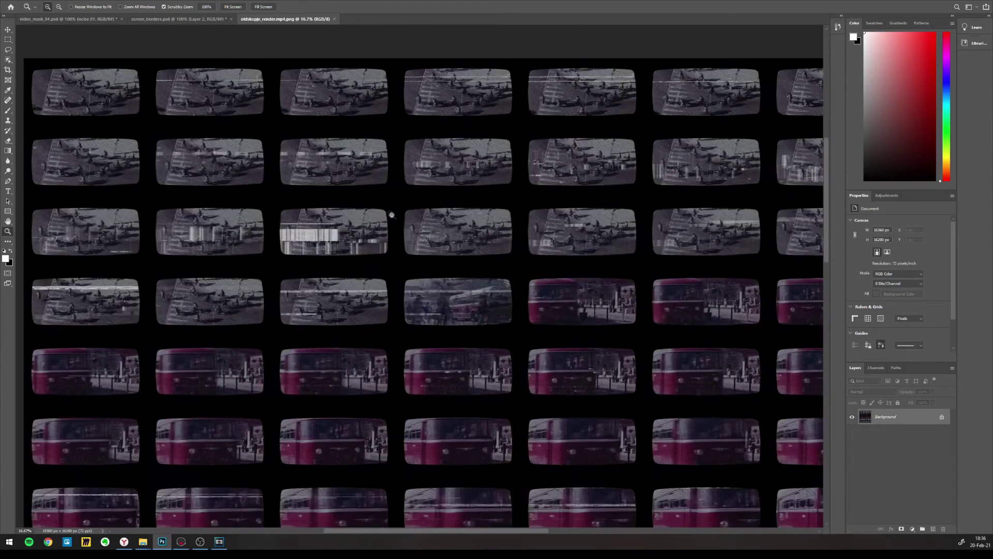
{"action": "left_click", "coordinate": [86, 19]}
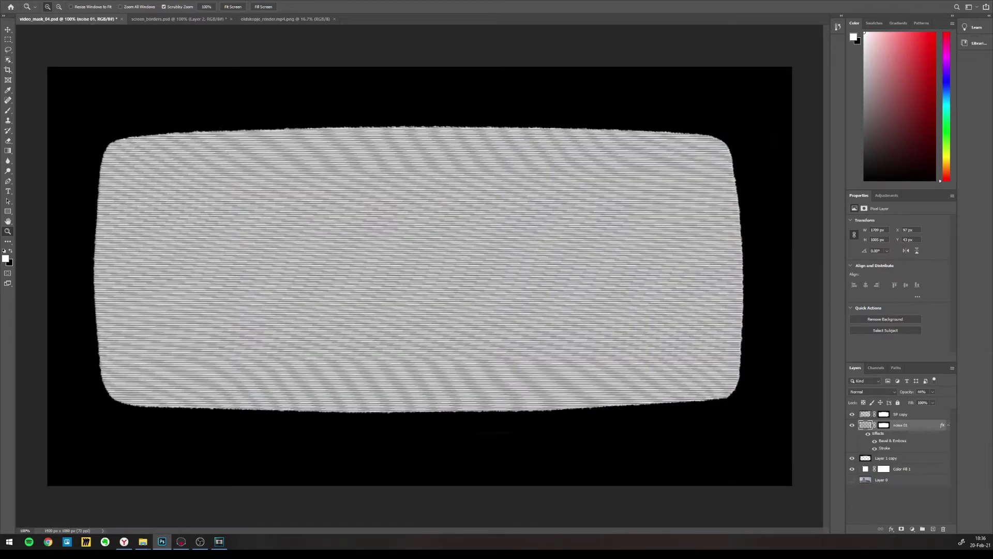
In Vegas, select the dark, noise and mask events on tracks 3, 2 and 1
{"action": "key", "text": "alt+Tab"}
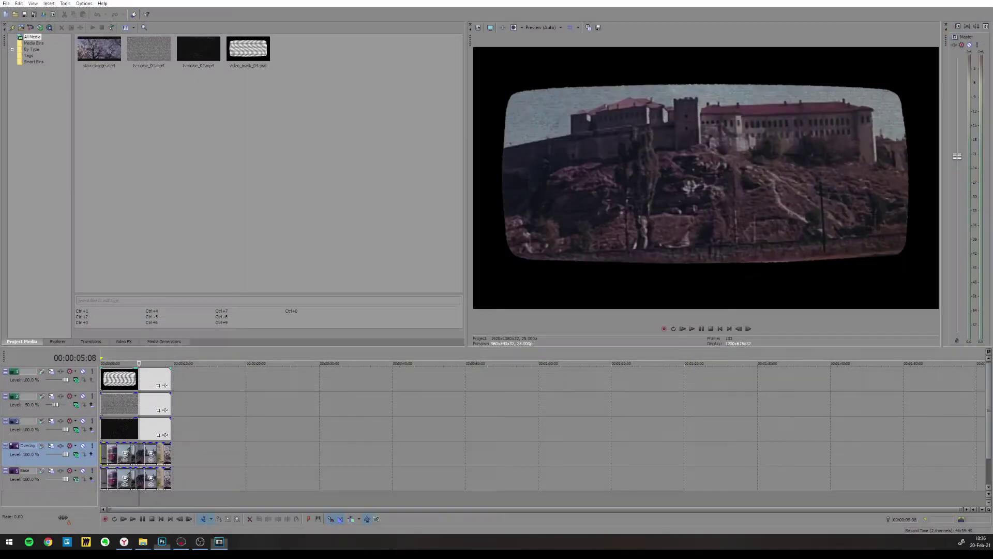
{"action": "left_click", "coordinate": [119, 427]}
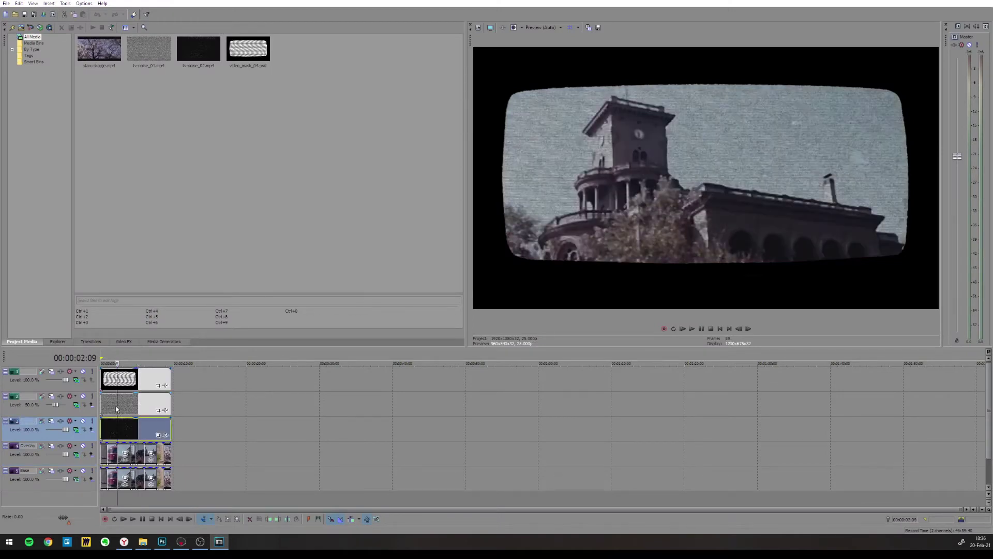
{"action": "left_click", "coordinate": [118, 406]}
{"action": "left_click", "coordinate": [129, 384]}
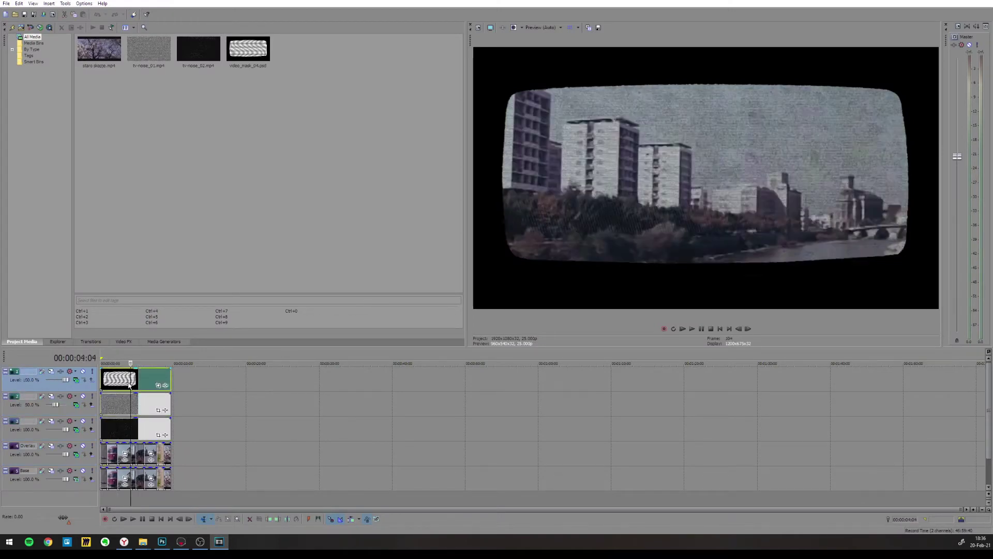
Mute and unmute the mask track to compare, then bring the Staro Skopje Video folder forward
{"action": "left_click", "coordinate": [83, 371]}
{"action": "left_click", "coordinate": [84, 371]}
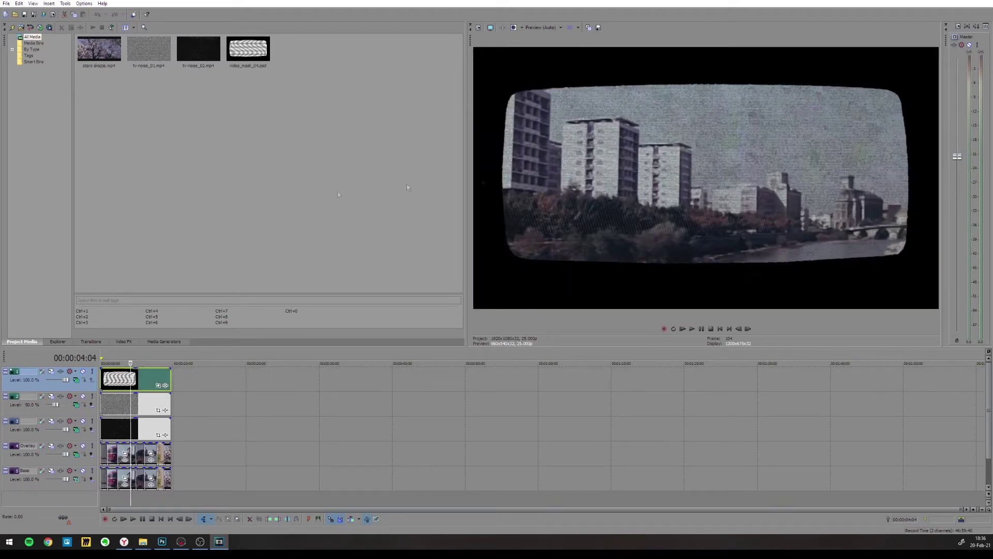
{"action": "key", "text": "alt+Tab"}
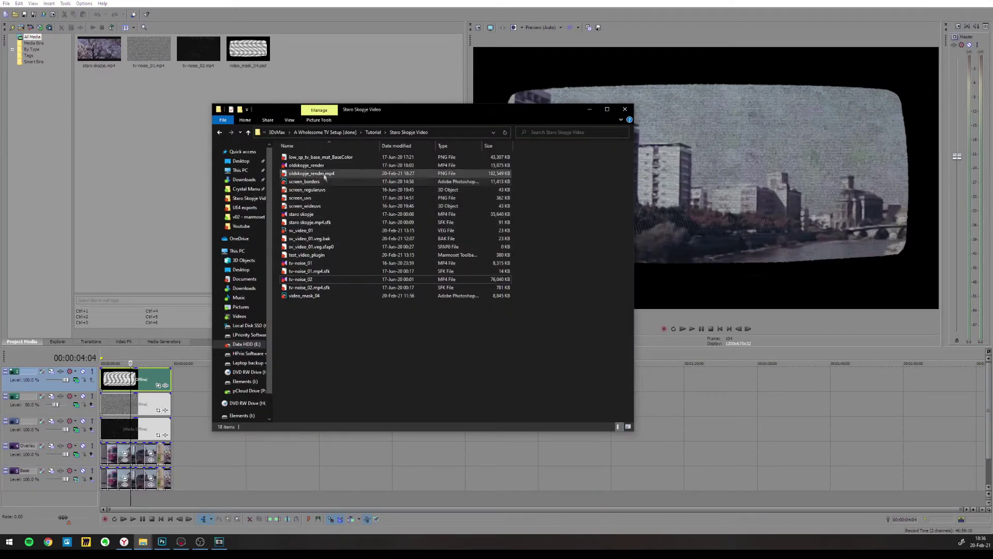
Play oldskopje_render.mp4, pause it partway, and switch to the Marmoset Toolbag TV scene
{"action": "left_click", "coordinate": [322, 166]}
{"action": "double_click", "coordinate": [322, 166]}
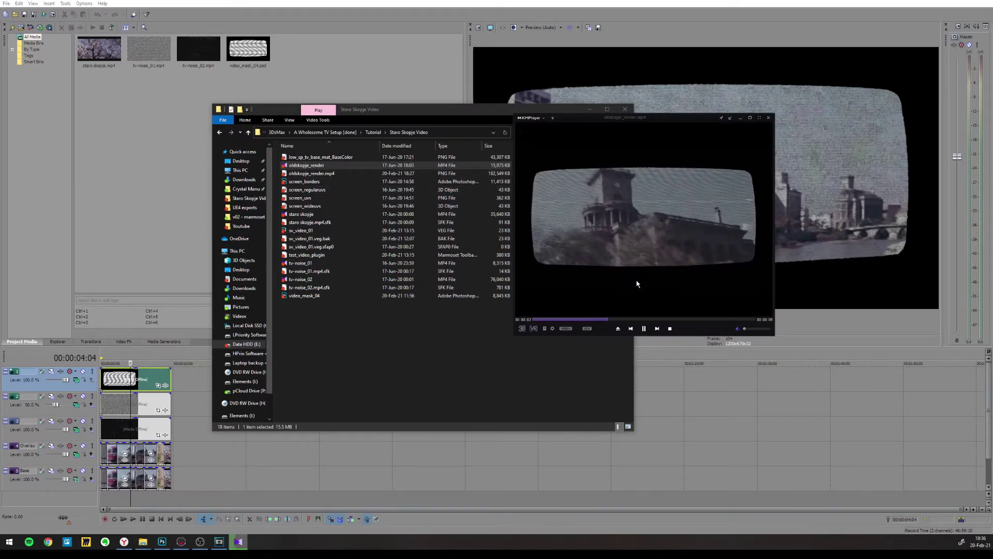
{"action": "left_click", "coordinate": [675, 254]}
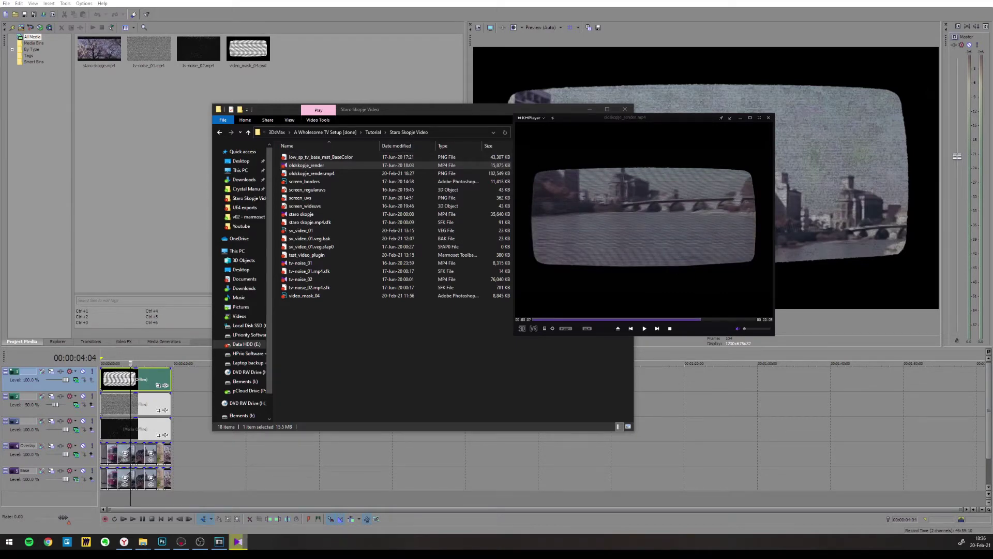
{"action": "key", "text": "alt+Tab"}
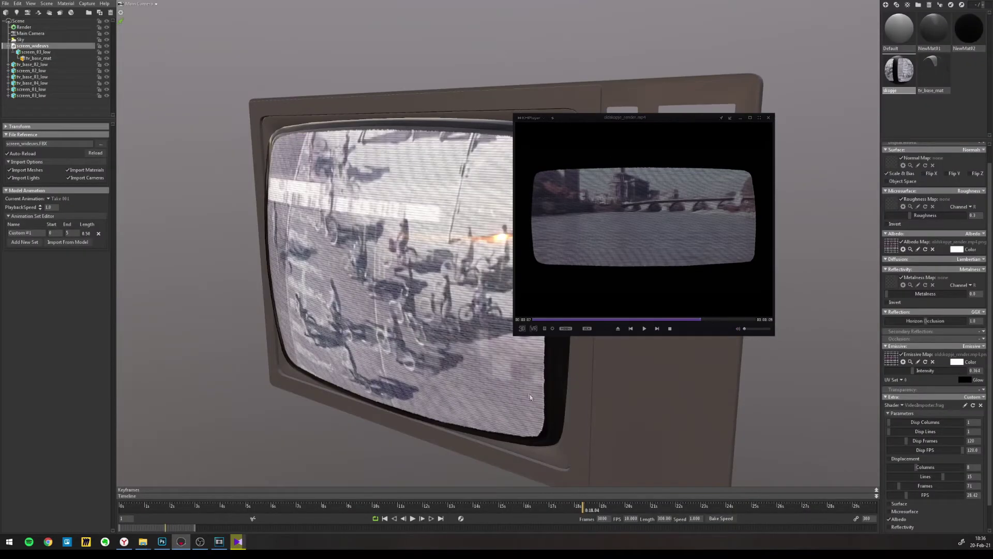
Toggle the screen_wideuvs mesh off and on, close the video player, and open the Edit menu
{"action": "left_click", "coordinate": [107, 46]}
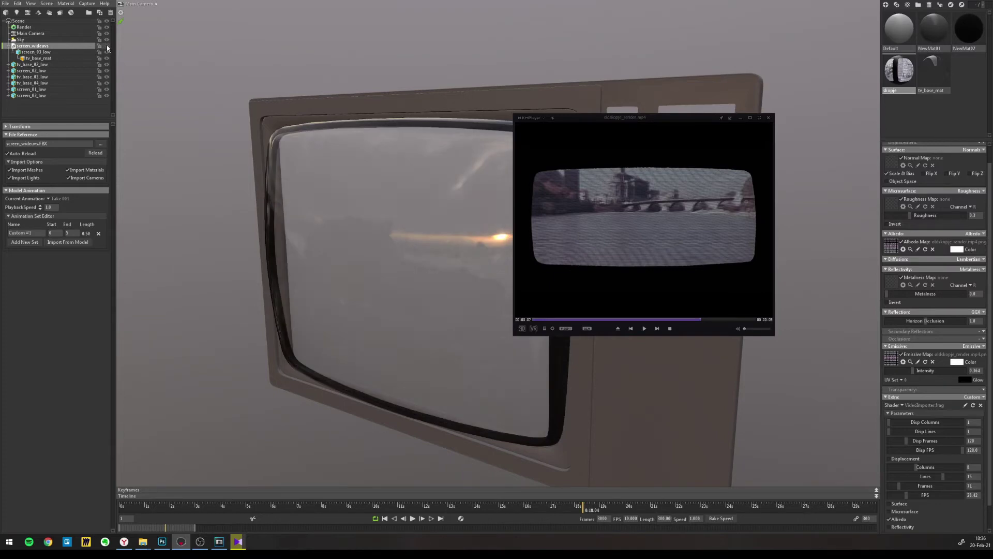
{"action": "left_click", "coordinate": [107, 46]}
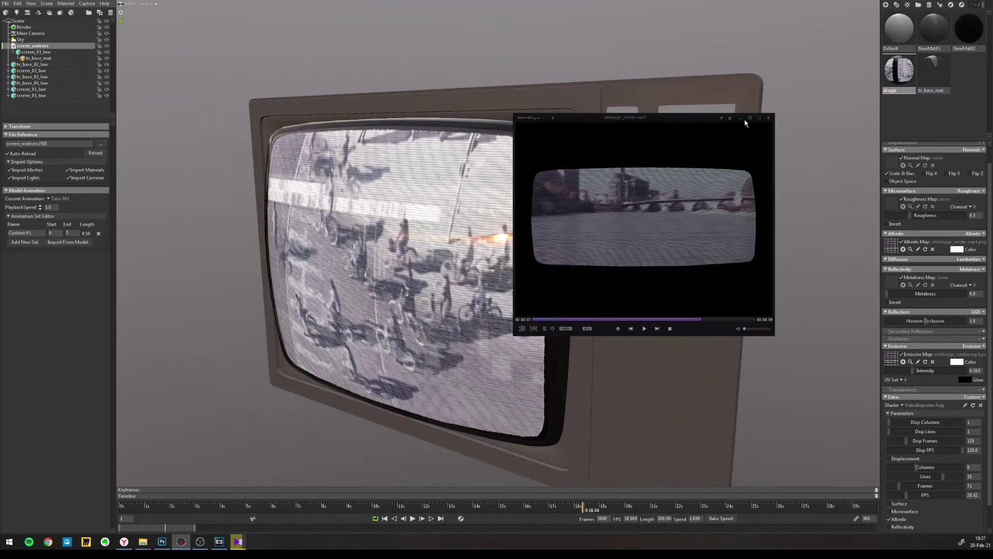
{"action": "left_click", "coordinate": [768, 118]}
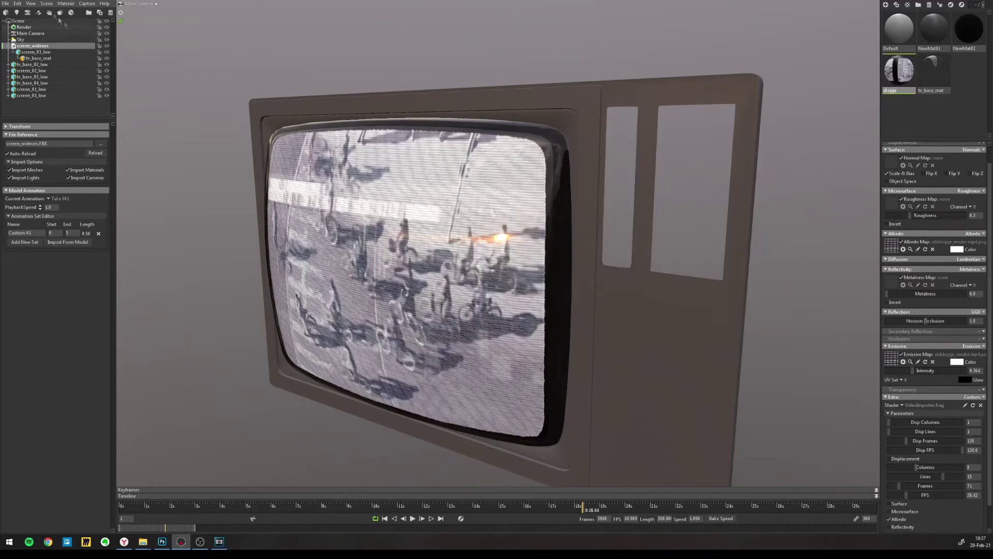
{"action": "left_click", "coordinate": [18, 4]}
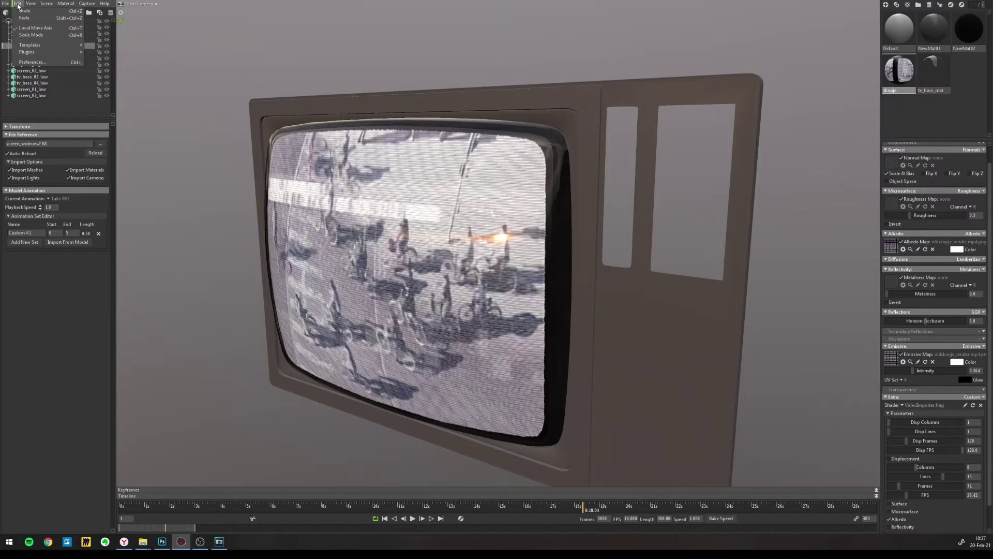
Scroll the Gumroad Video Importer Plugin listing, then return to the ArtStation page
{"action": "mouse_move", "coordinate": [47, 45]}
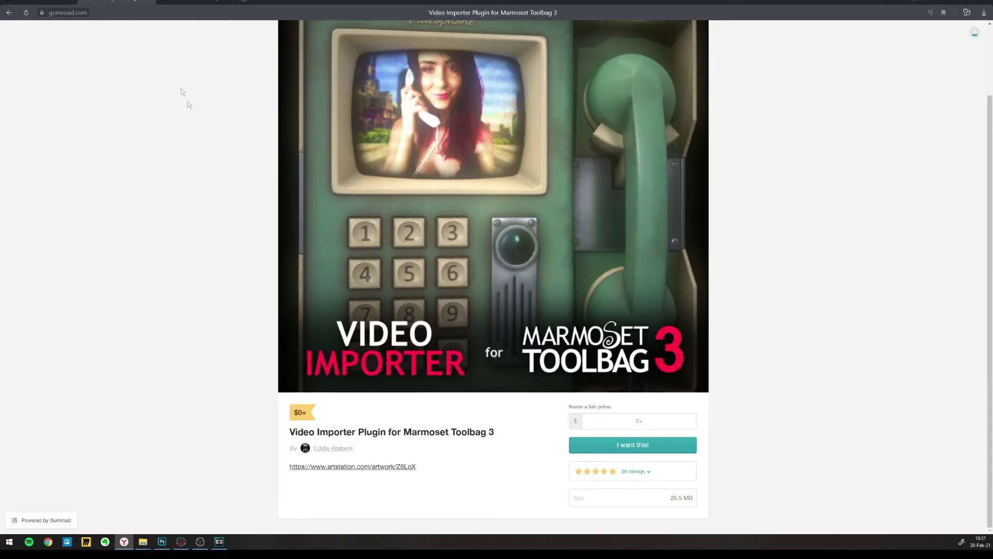
{"action": "scroll", "coordinate": [192, 114], "scroll_direction": "up", "scroll_amount": 2}
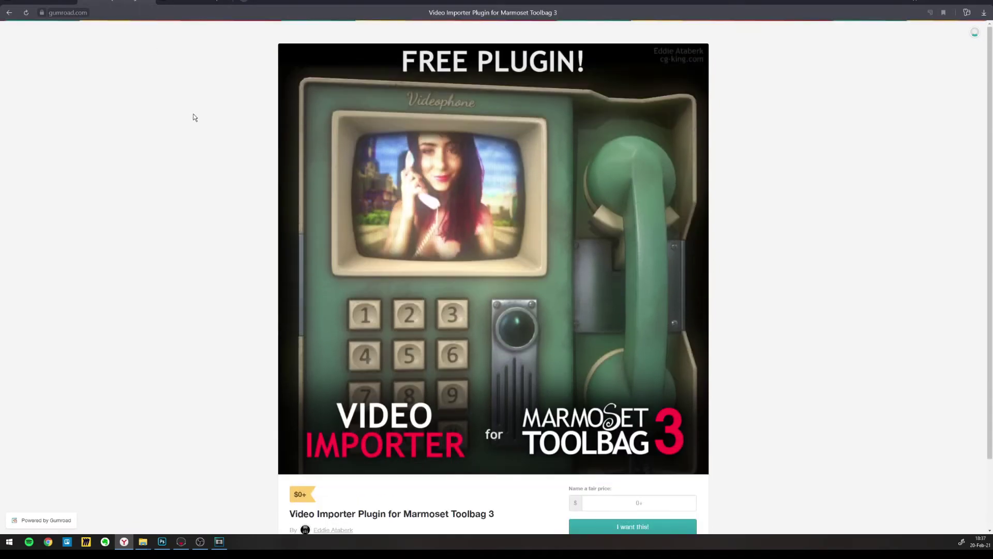
{"action": "scroll", "coordinate": [411, 178], "scroll_direction": "down", "scroll_amount": 3}
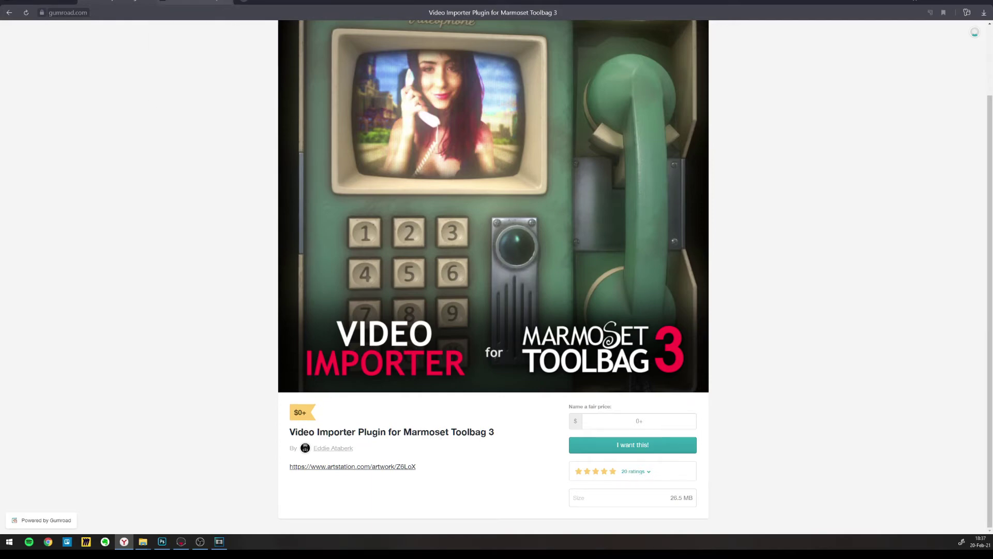
{"action": "left_click", "coordinate": [195, 3]}
Read through the Video Importer page's how-to-open and how-to-use guide
{"action": "left_click", "coordinate": [164, 12]}
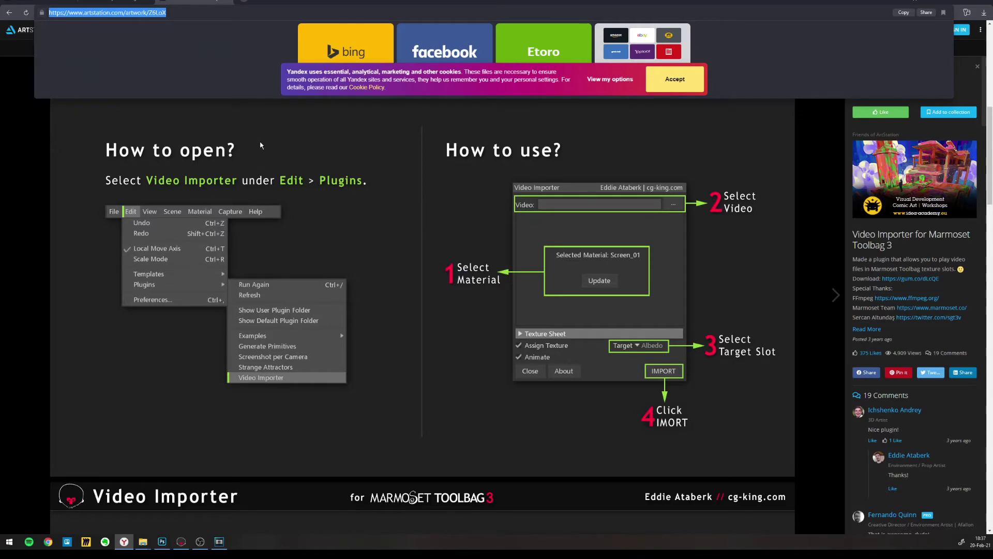
{"action": "left_click", "coordinate": [290, 89]}
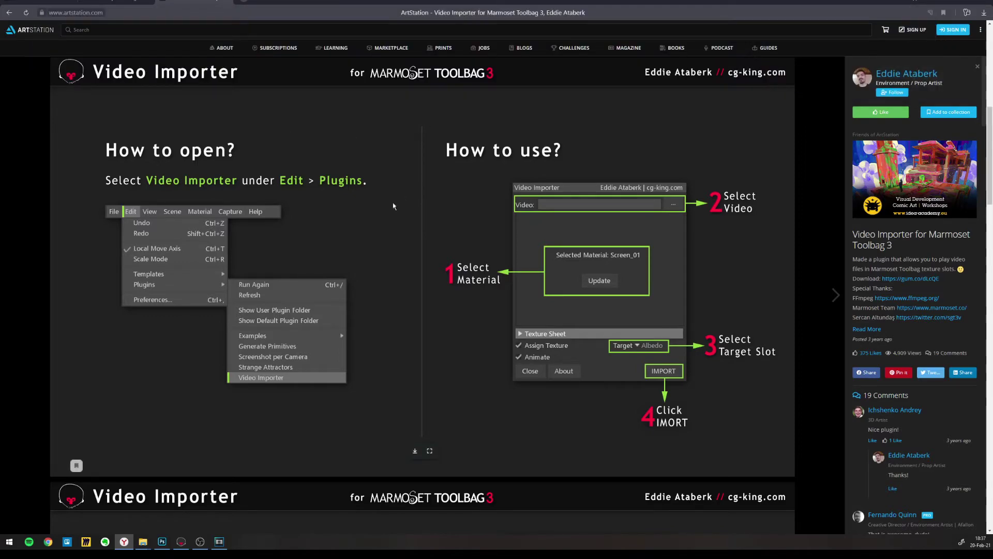
{"action": "scroll", "coordinate": [393, 206], "scroll_direction": "down", "scroll_amount": 3}
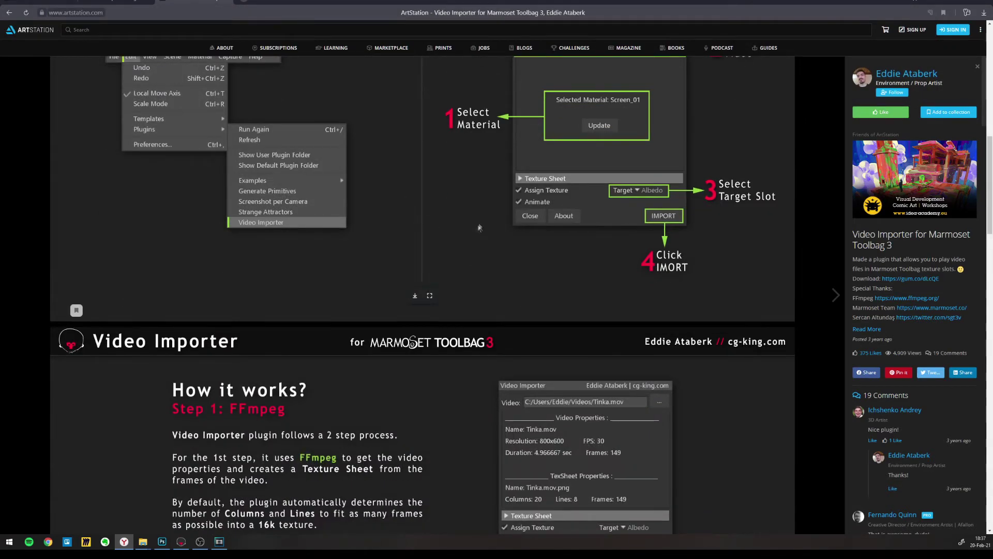
{"action": "scroll", "coordinate": [613, 198], "scroll_direction": "up", "scroll_amount": 3}
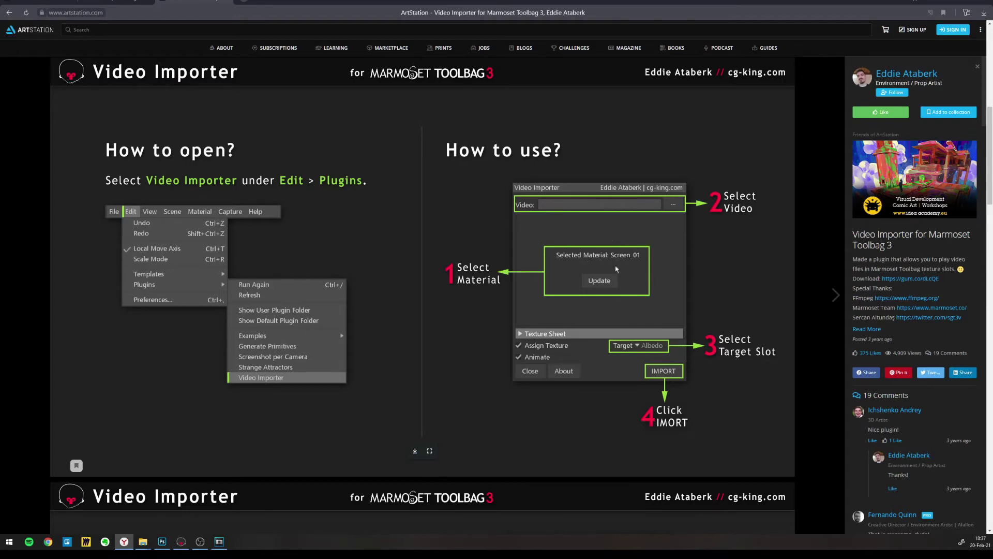
{"action": "scroll", "coordinate": [666, 373], "scroll_direction": "down", "scroll_amount": 5}
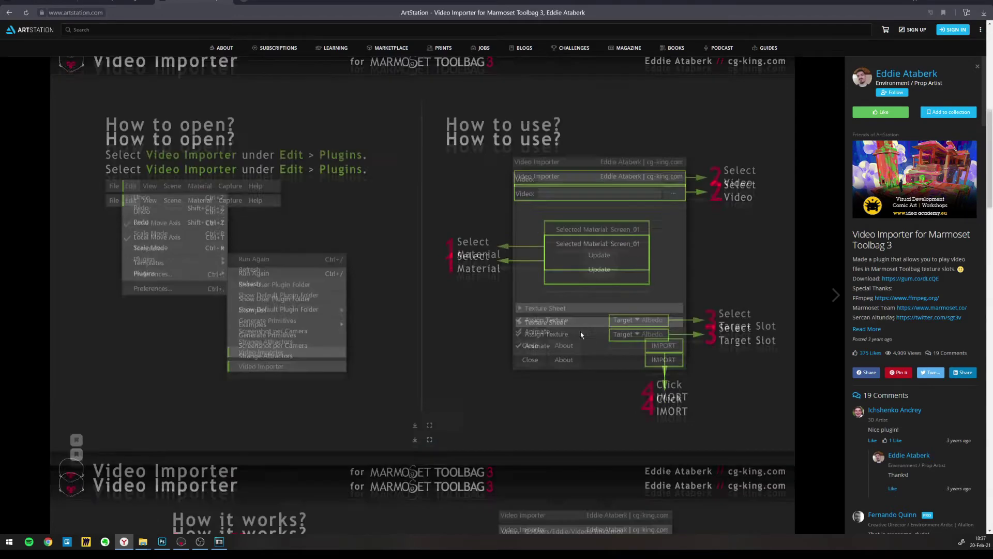
{"action": "scroll", "coordinate": [453, 300], "scroll_direction": "down", "scroll_amount": 3}
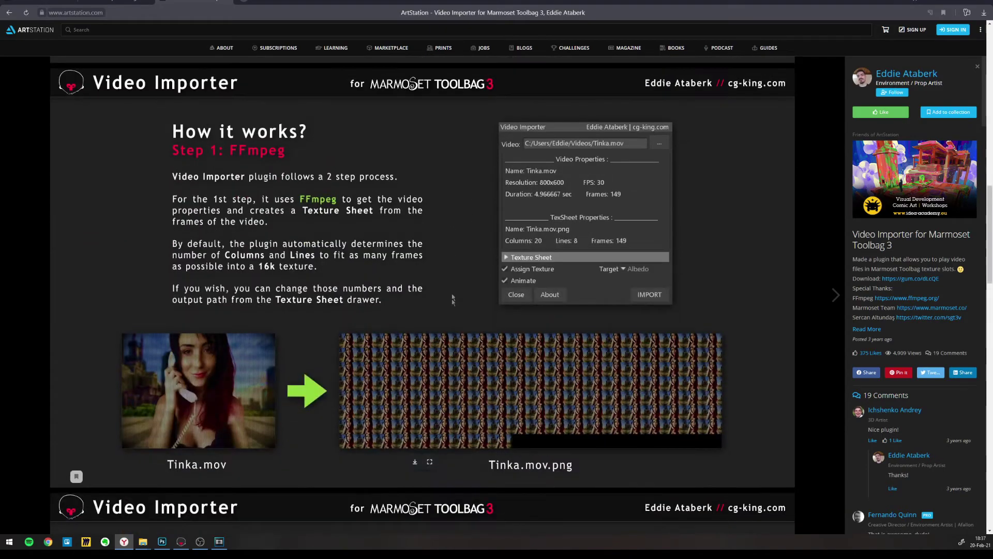
{"action": "scroll", "coordinate": [464, 311], "scroll_direction": "down", "scroll_amount": 8}
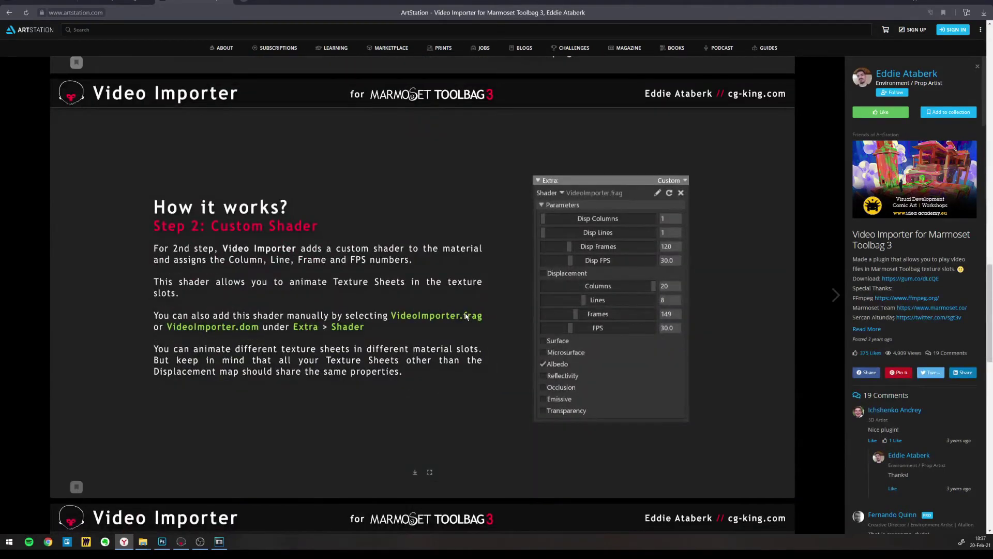
{"action": "scroll", "coordinate": [465, 313], "scroll_direction": "up", "scroll_amount": 8}
{"action": "scroll", "coordinate": [466, 316], "scroll_direction": "up", "scroll_amount": 6}
{"action": "scroll", "coordinate": [477, 326], "scroll_direction": "down", "scroll_amount": 12}
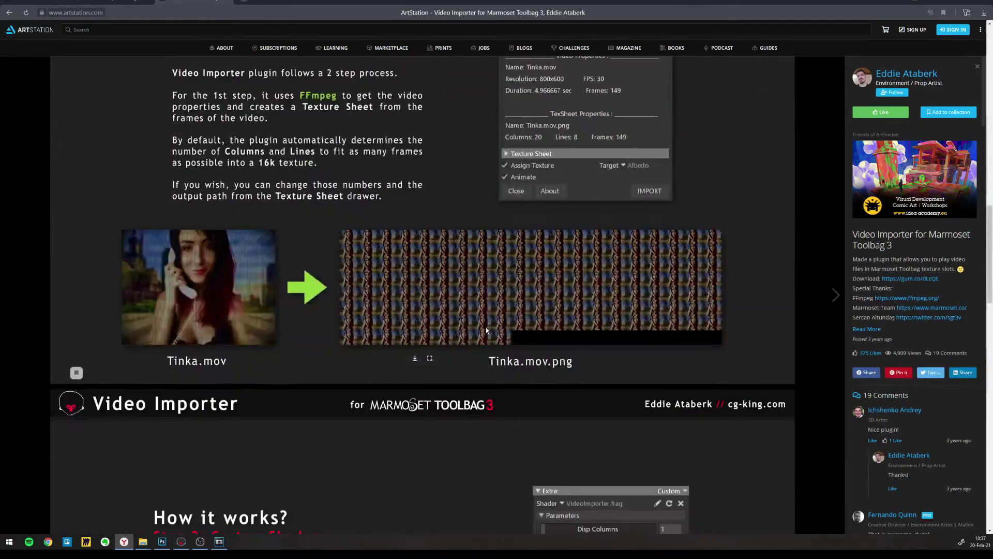
{"action": "scroll", "coordinate": [486, 327], "scroll_direction": "down", "scroll_amount": 14}
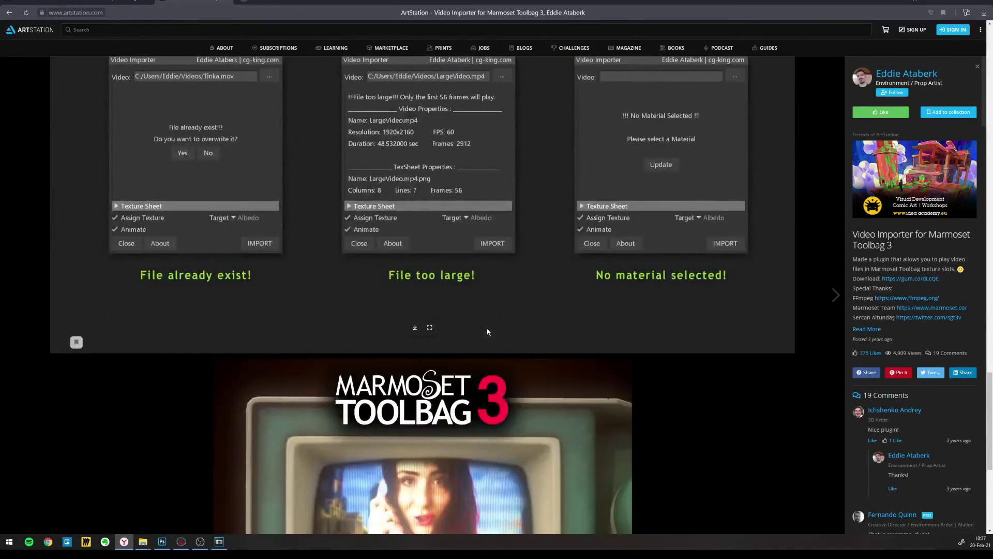
{"action": "scroll", "coordinate": [487, 331], "scroll_direction": "up", "scroll_amount": 8}
{"action": "scroll", "coordinate": [487, 331], "scroll_direction": "down", "scroll_amount": 10}
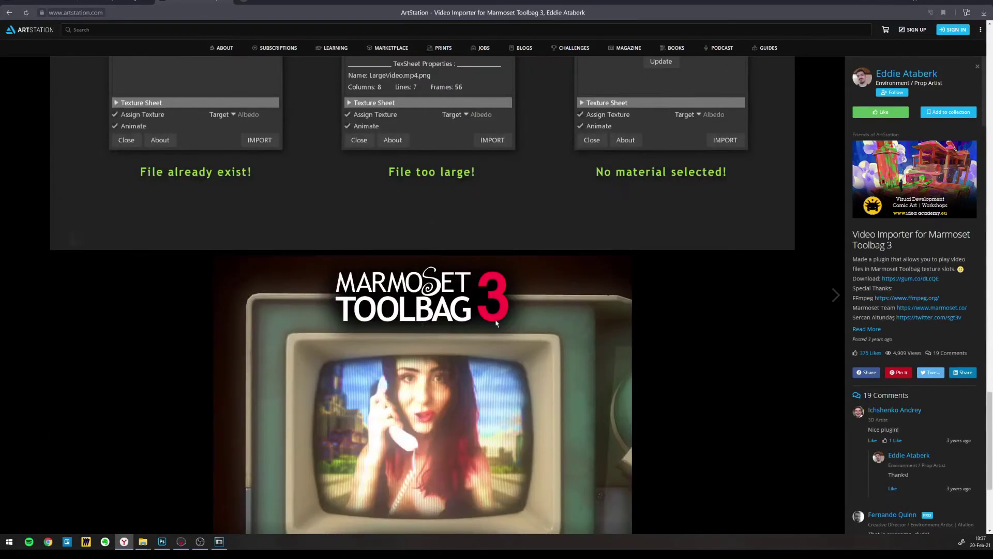
{"action": "scroll", "coordinate": [492, 322], "scroll_direction": "up", "scroll_amount": 9}
{"action": "scroll", "coordinate": [492, 322], "scroll_direction": "up", "scroll_amount": 15}
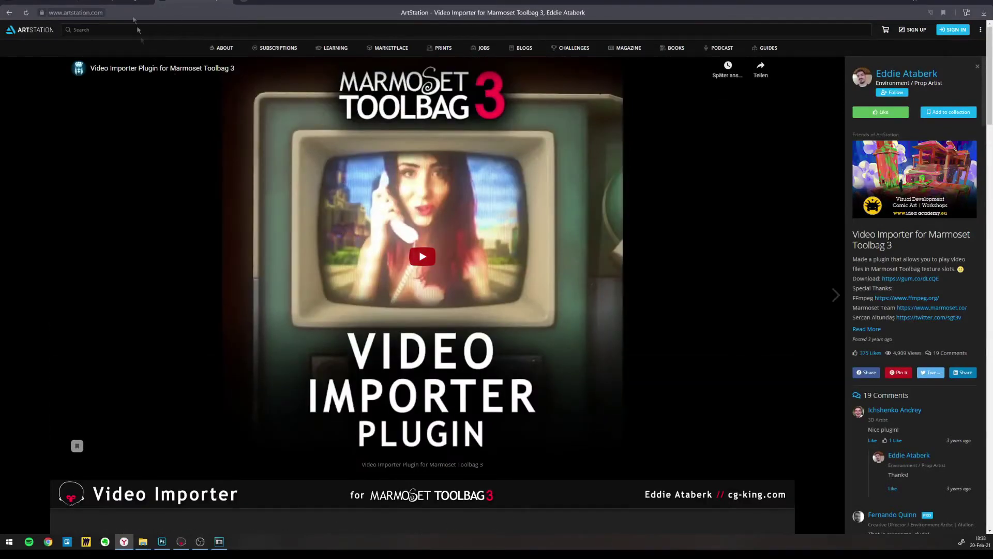
Switch via the Gumroad tab back to the A Wholesome TV Setup project
{"action": "mouse_move", "coordinate": [119, 1]}
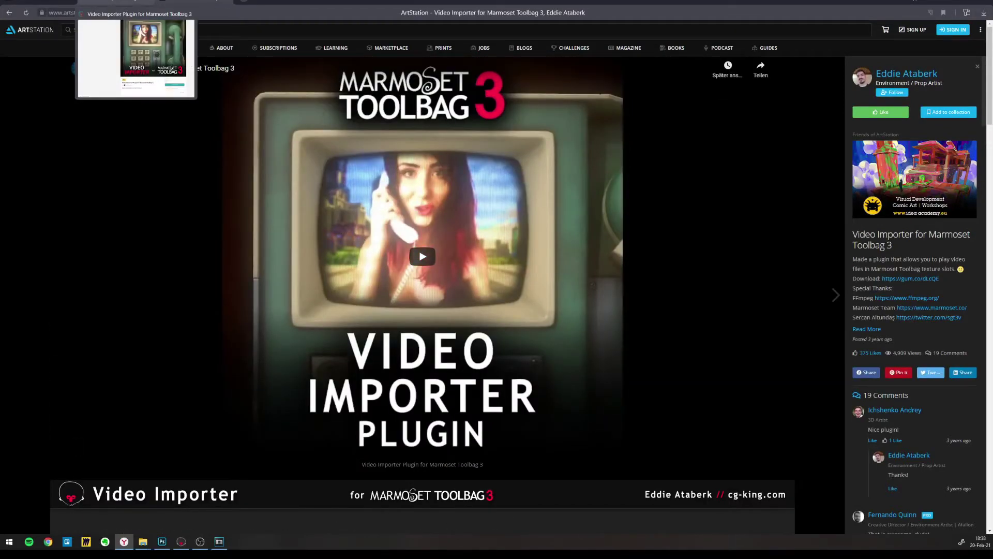
{"action": "left_click", "coordinate": [119, 1]}
{"action": "left_click", "coordinate": [71, 3]}
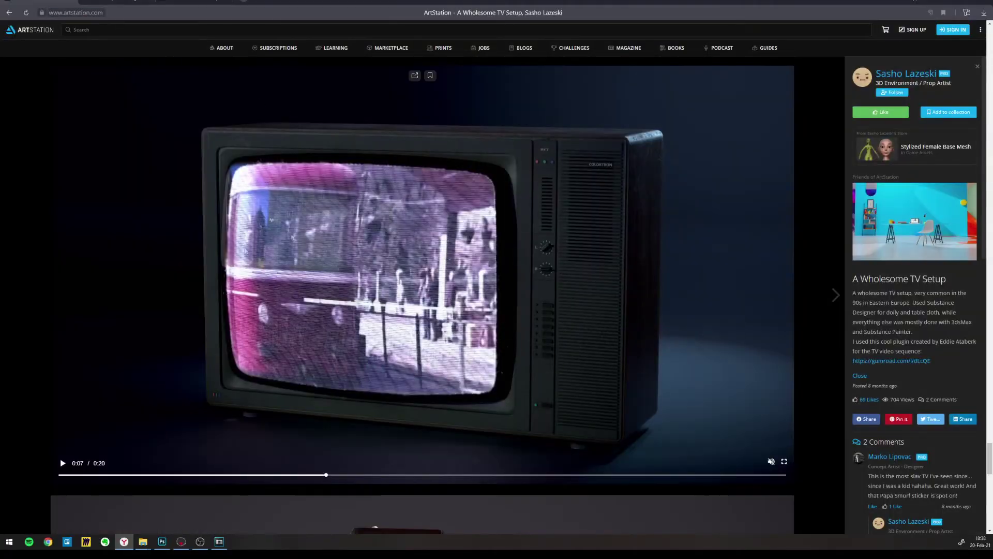
Launch Edit > Plugins > Video Importer and browse to oldskopje_render in the Staro Skopje Video folder
{"action": "key", "text": "alt+Tab"}
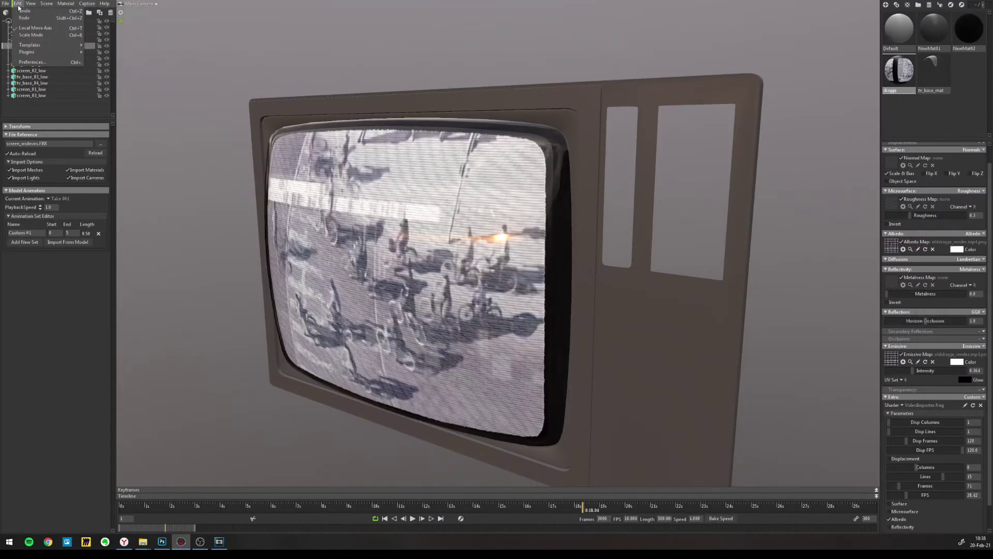
{"action": "mouse_move", "coordinate": [28, 5]}
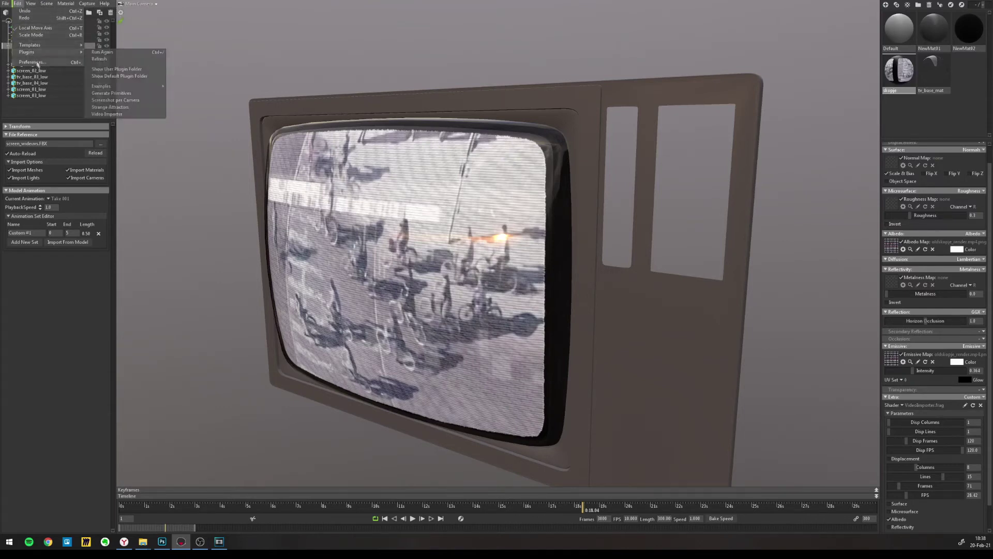
{"action": "mouse_move", "coordinate": [57, 52]}
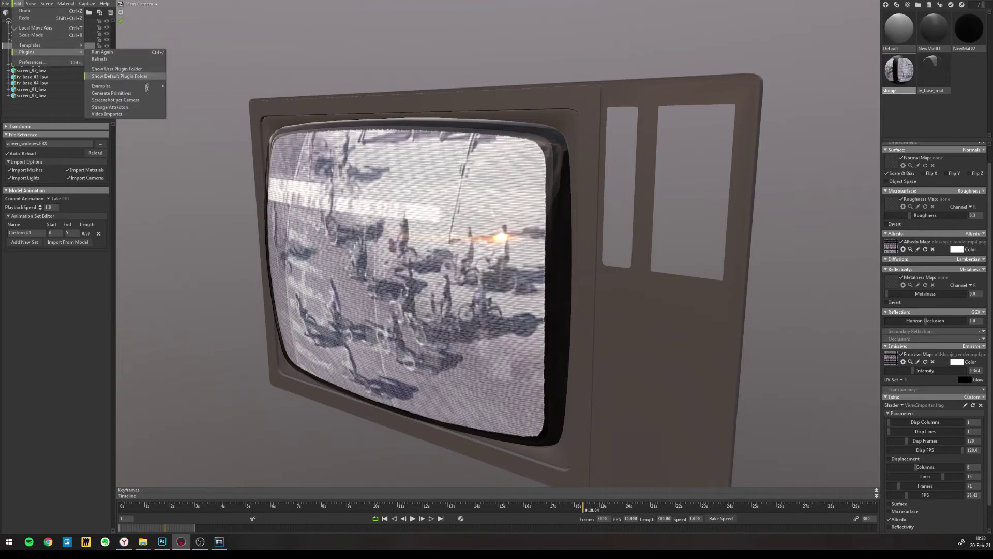
{"action": "left_click", "coordinate": [132, 114]}
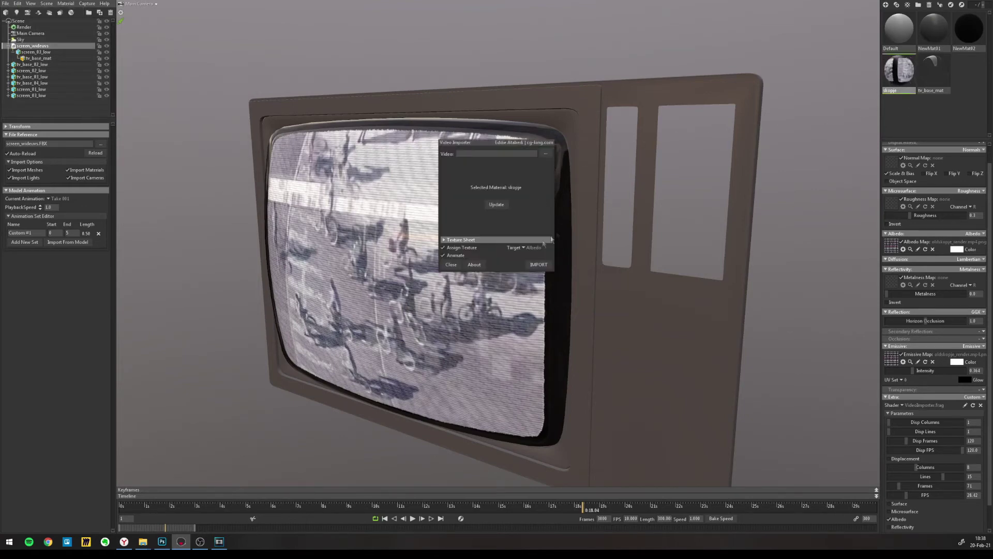
{"action": "left_click", "coordinate": [543, 154]}
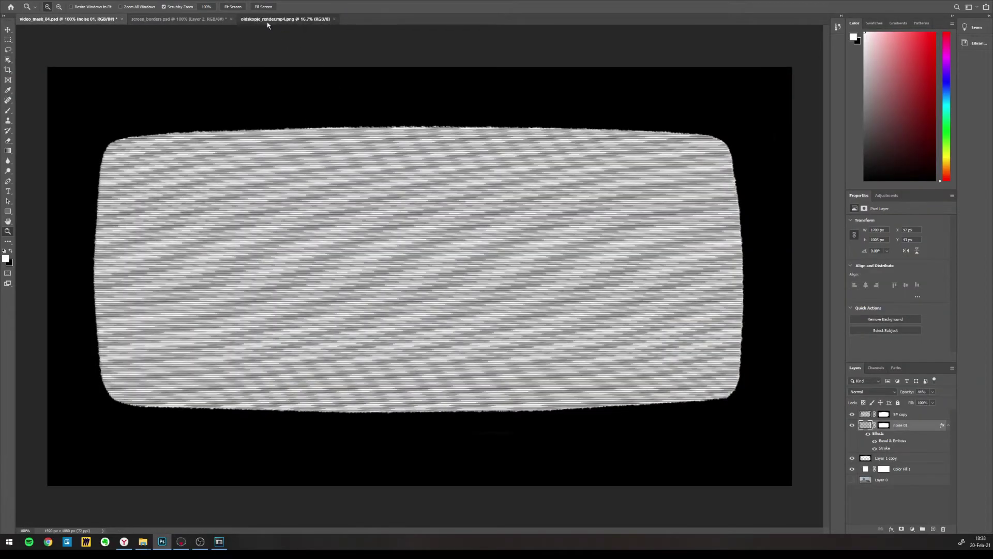
{"action": "left_click", "coordinate": [267, 22]}
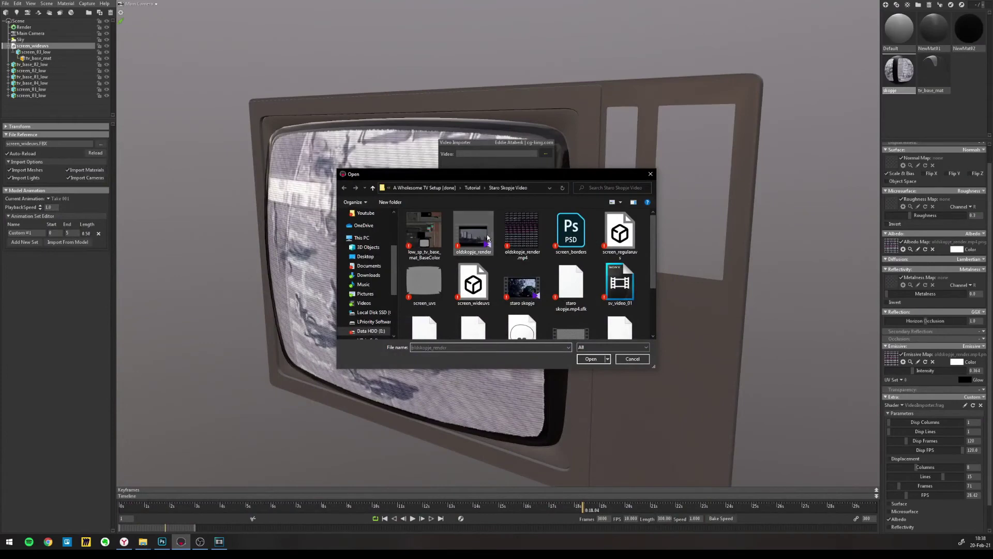
Load oldskopje_render.mp4 (1920x1080, 8 columns, 15 lines, 120 frames) and start the scene playback
{"action": "double_click", "coordinate": [482, 237]}
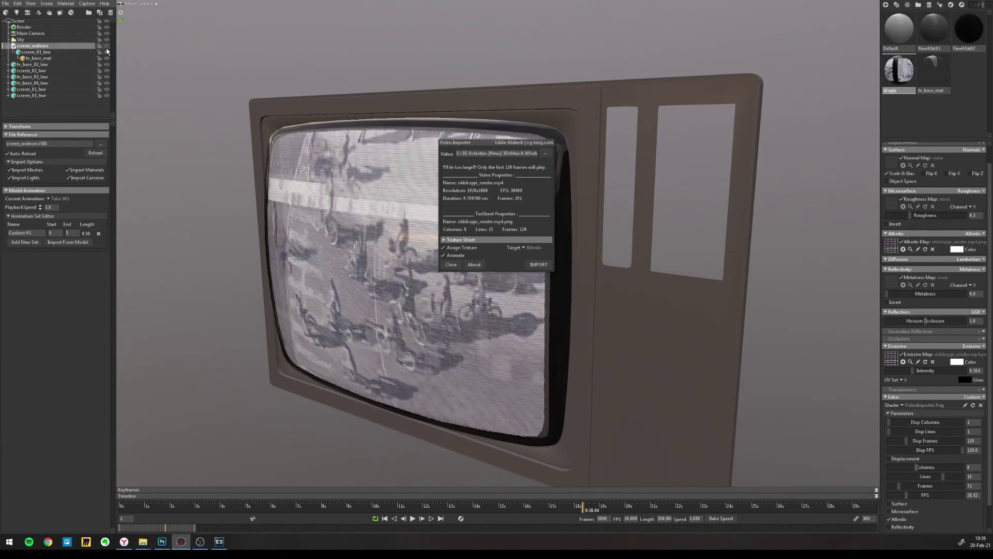
{"action": "left_click", "coordinate": [412, 518]}
Move the importer off the TV, restart the animation, and toggle the Emissive map off and on
{"action": "left_click_drag", "start_coordinate": [476, 190], "coordinate": [677, 105]}
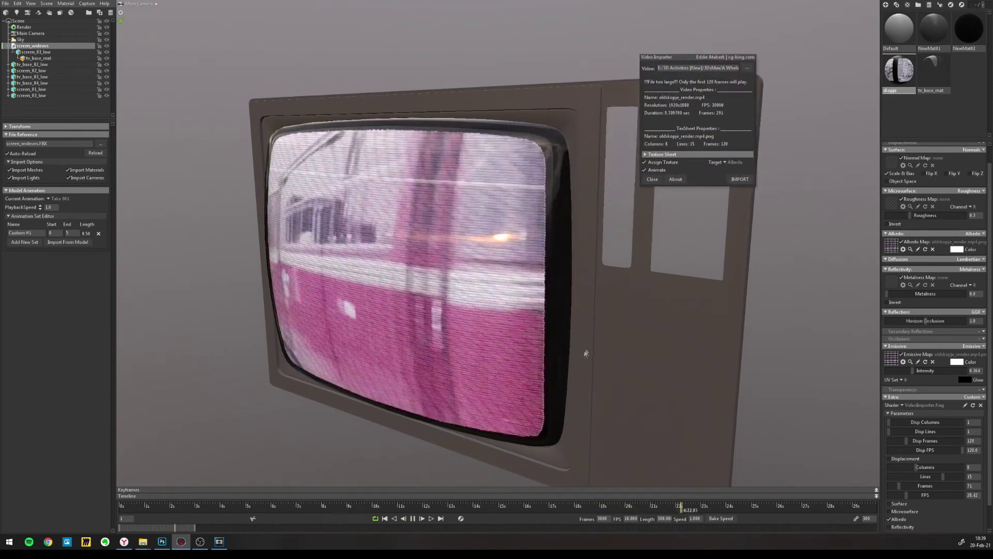
{"action": "left_click", "coordinate": [412, 519]}
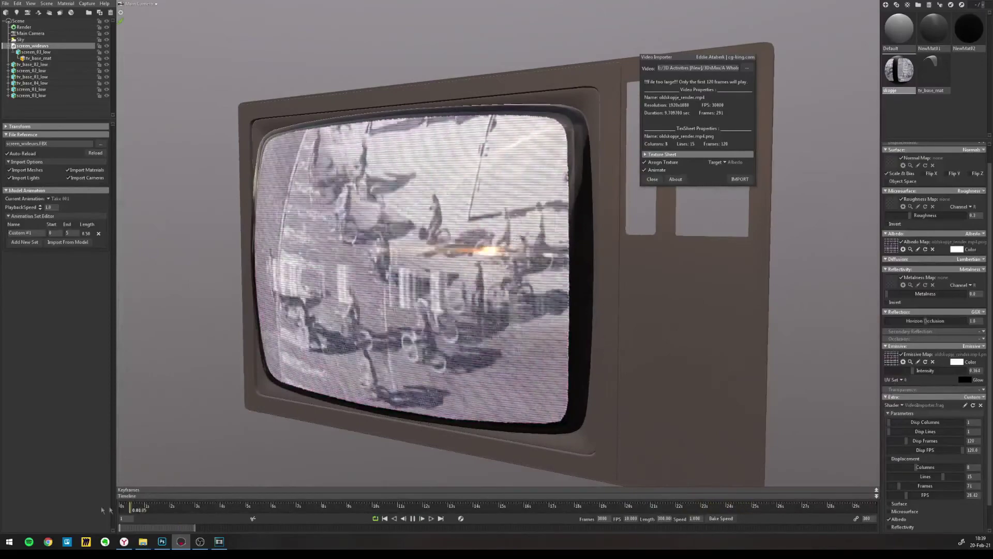
{"action": "left_click", "coordinate": [413, 518]}
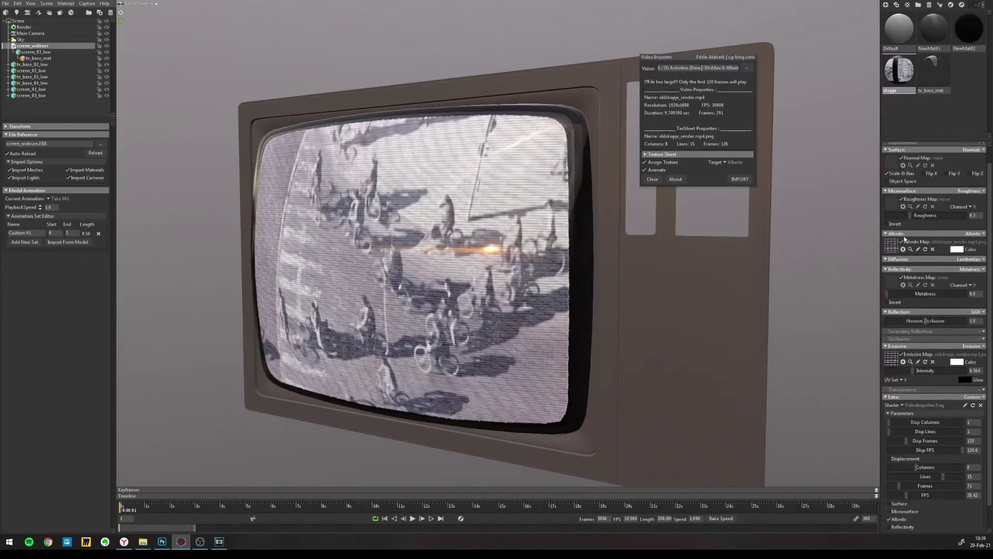
{"action": "left_click", "coordinate": [901, 355]}
{"action": "left_click", "coordinate": [901, 355]}
Drop Emissive Intensity to 0, resume playback, then raise it to 0.333
{"action": "left_click_drag", "start_coordinate": [902, 376], "coordinate": [861, 372]}
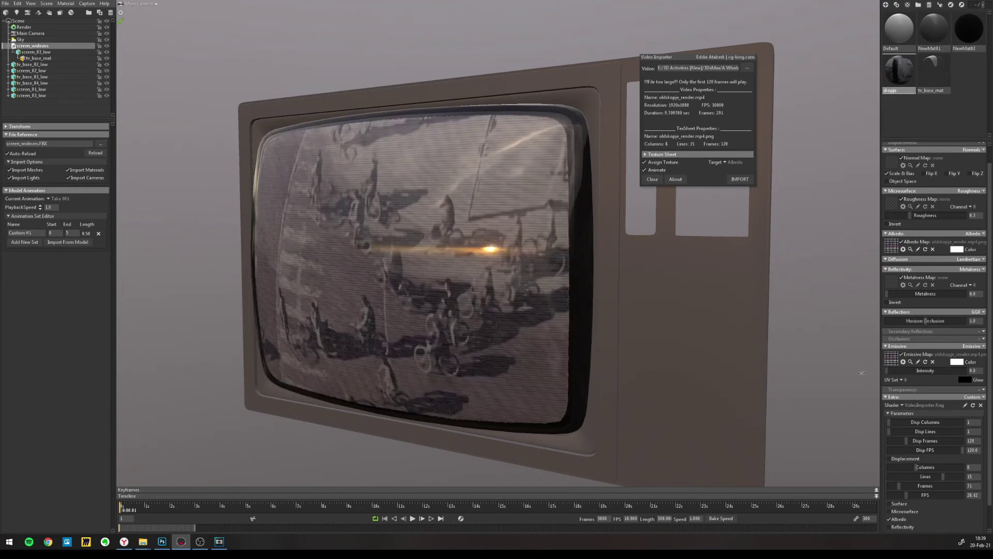
{"action": "left_click", "coordinate": [413, 519]}
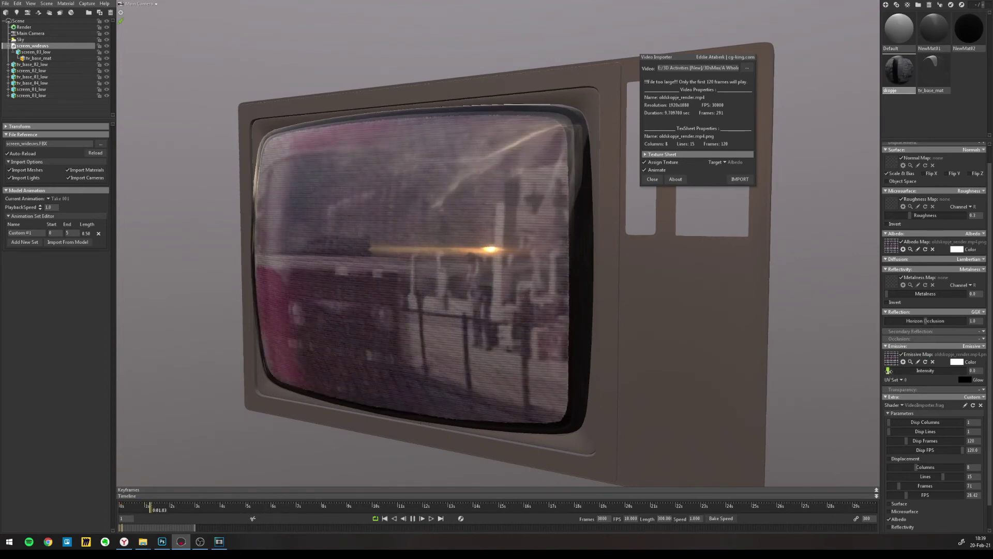
{"action": "left_click", "coordinate": [900, 370]}
{"action": "left_click_drag", "start_coordinate": [900, 370], "coordinate": [911, 371]}
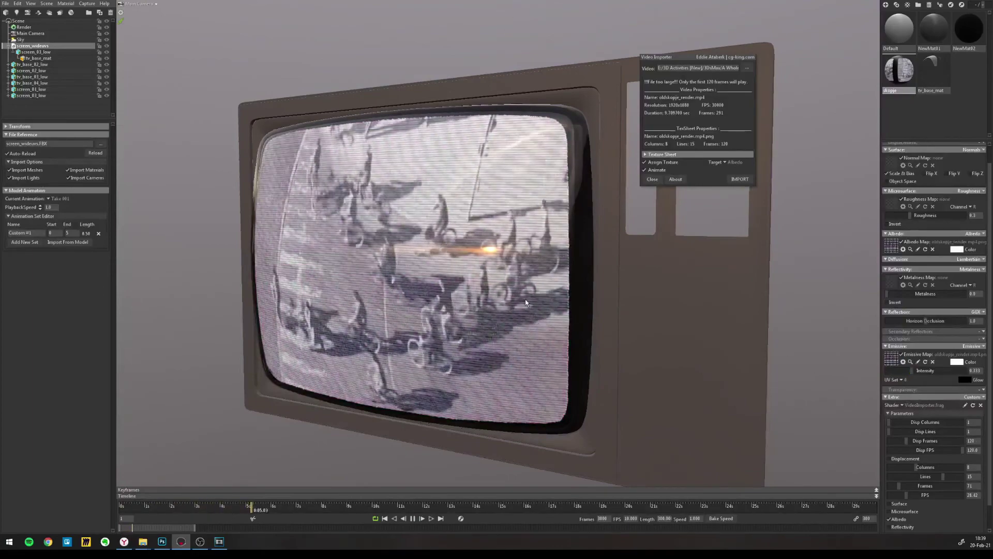
{"action": "left_click_drag", "start_coordinate": [569, 243], "coordinate": [496, 236]}
Zoom onto the TV and adjust the screen's Emissive Intensity
{"action": "scroll", "coordinate": [485, 184], "scroll_direction": "down", "scroll_amount": 5}
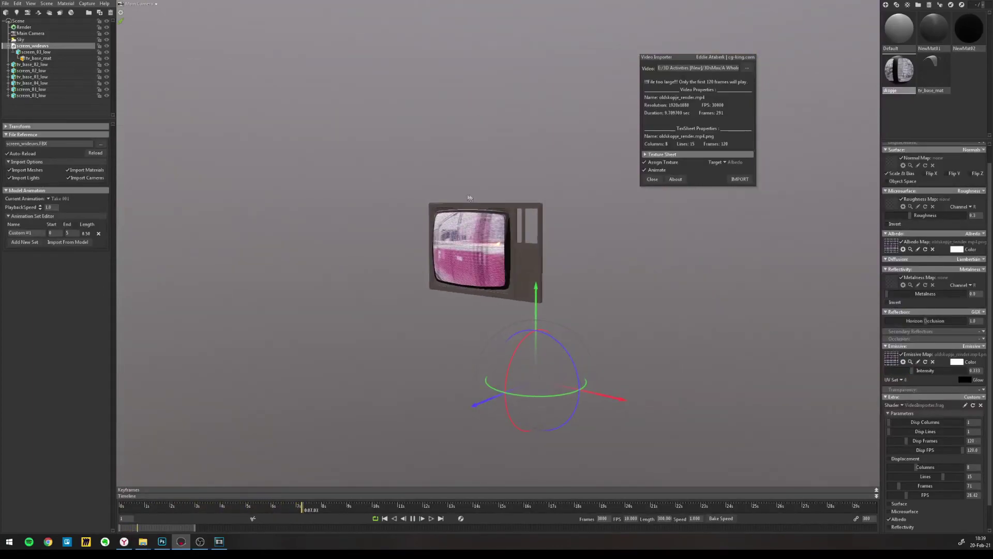
{"action": "scroll", "coordinate": [534, 291], "scroll_direction": "up", "scroll_amount": 5}
{"action": "scroll", "coordinate": [534, 291], "scroll_direction": "up", "scroll_amount": 5}
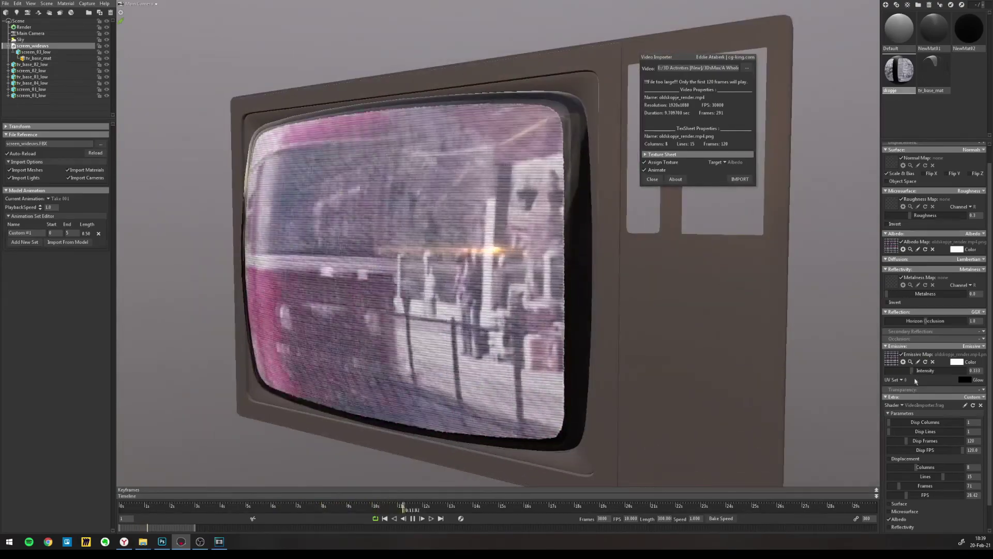
{"action": "mouse_move", "coordinate": [911, 370]}
{"action": "left_mouse_down"}
{"action": "mouse_move", "coordinate": [885, 370]}
{"action": "mouse_move", "coordinate": [928, 370]}
{"action": "left_mouse_up"}
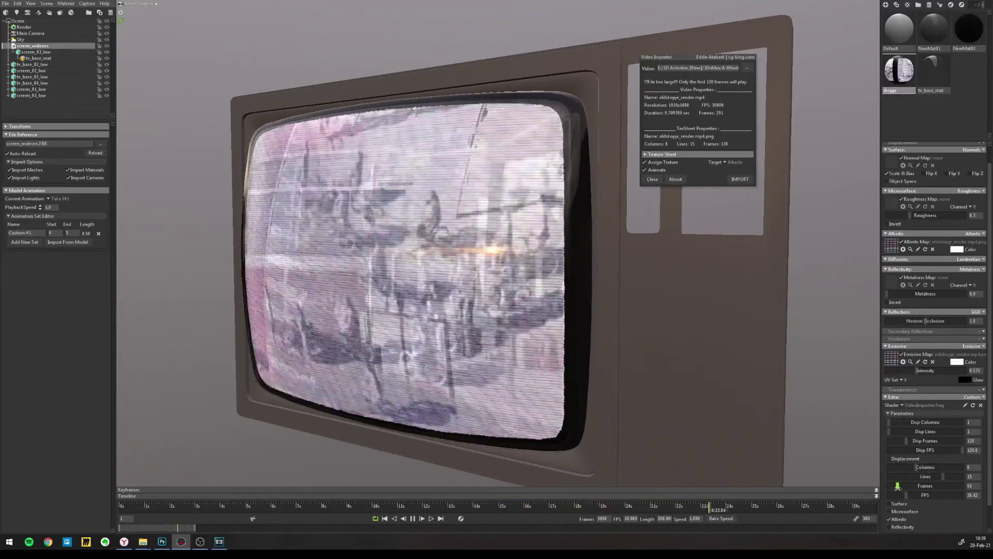
Raise Displacement Frames from 43 to 83, deselect the screen, and return to the ArtStation showcase
{"action": "left_click_drag", "start_coordinate": [895, 486], "coordinate": [910, 495]}
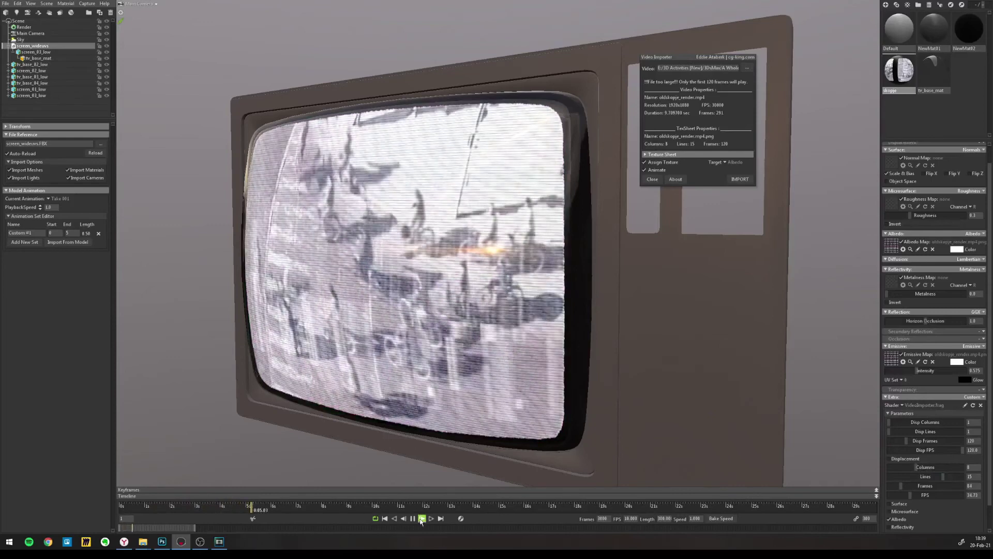
{"action": "left_click", "coordinate": [827, 330]}
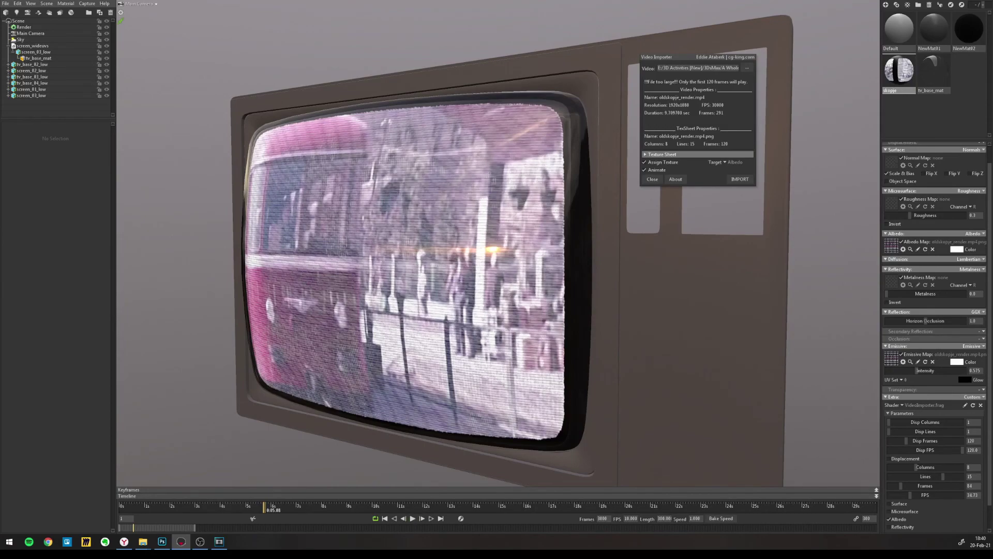
{"action": "key", "text": "alt+Tab"}
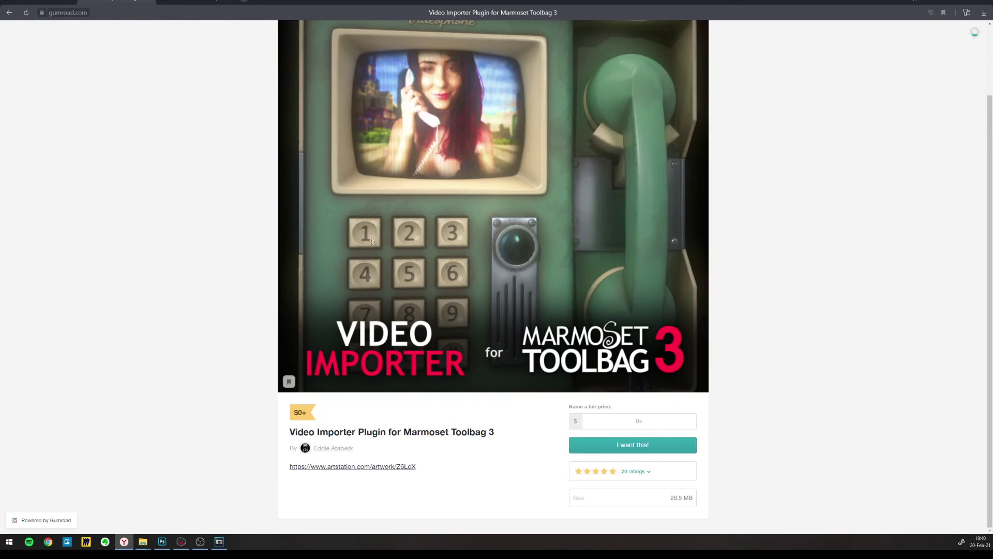
{"action": "scroll", "coordinate": [372, 241], "scroll_direction": "up", "scroll_amount": 2}
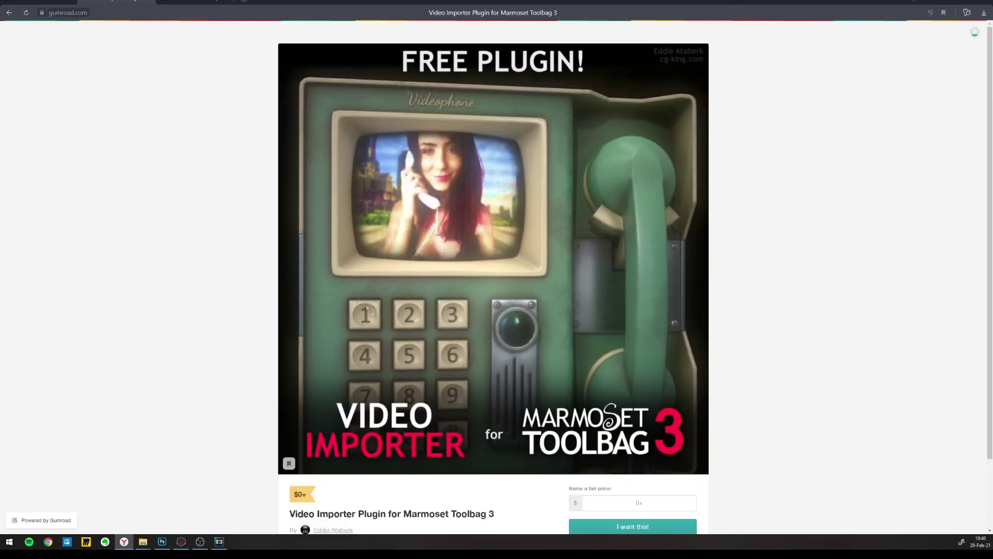
{"action": "left_click", "coordinate": [67, 4]}
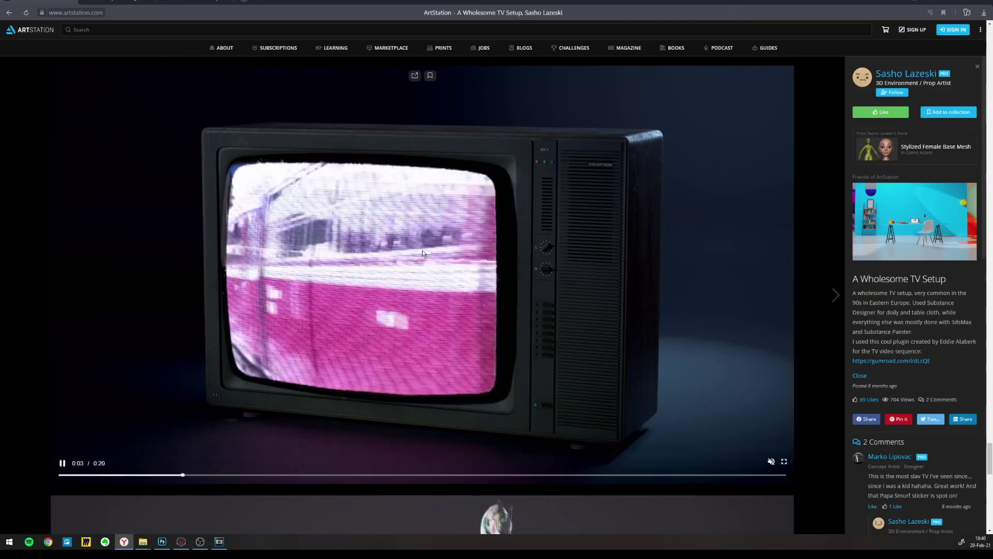